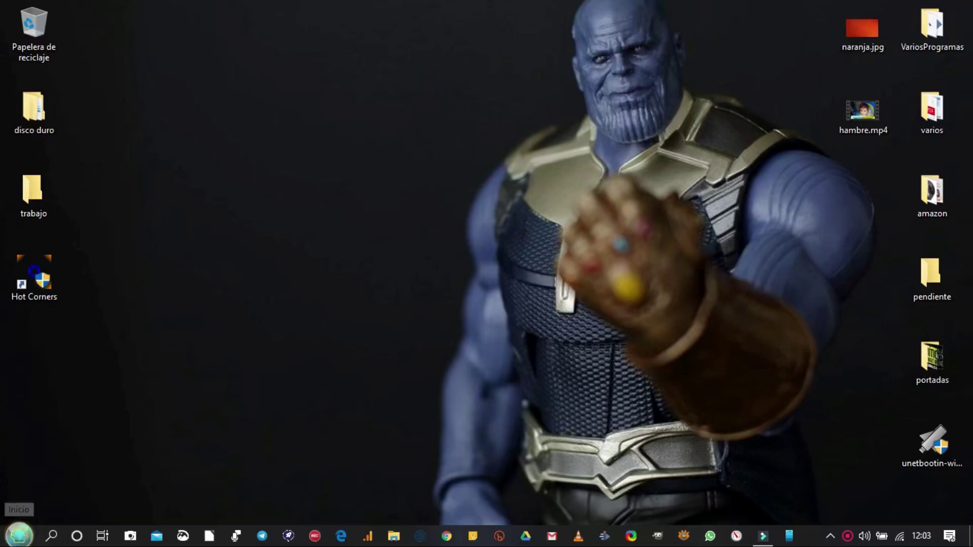
# - Look through the Start menu and its Aplicaciones and Buscar submenus, and close it
pyautogui.click(19, 539)
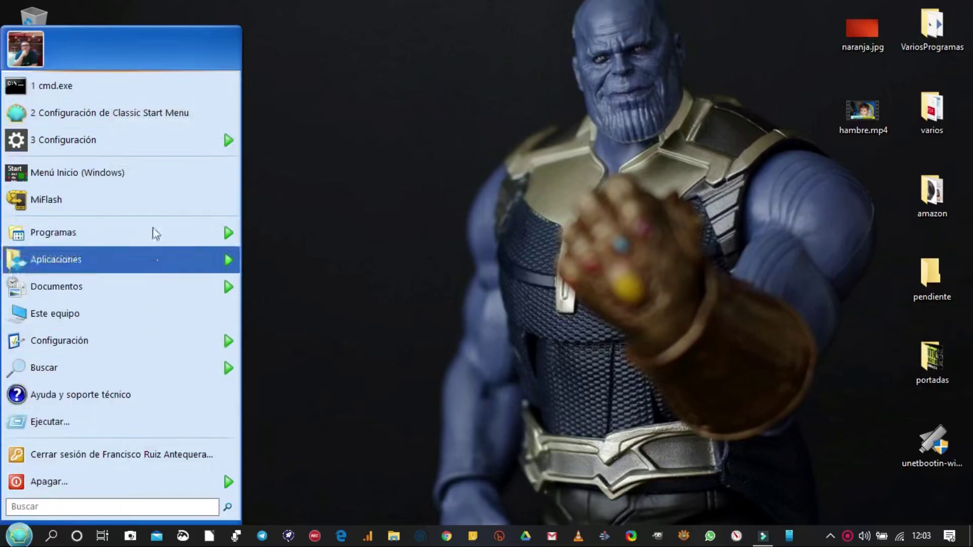
pyautogui.moveTo(144, 483)
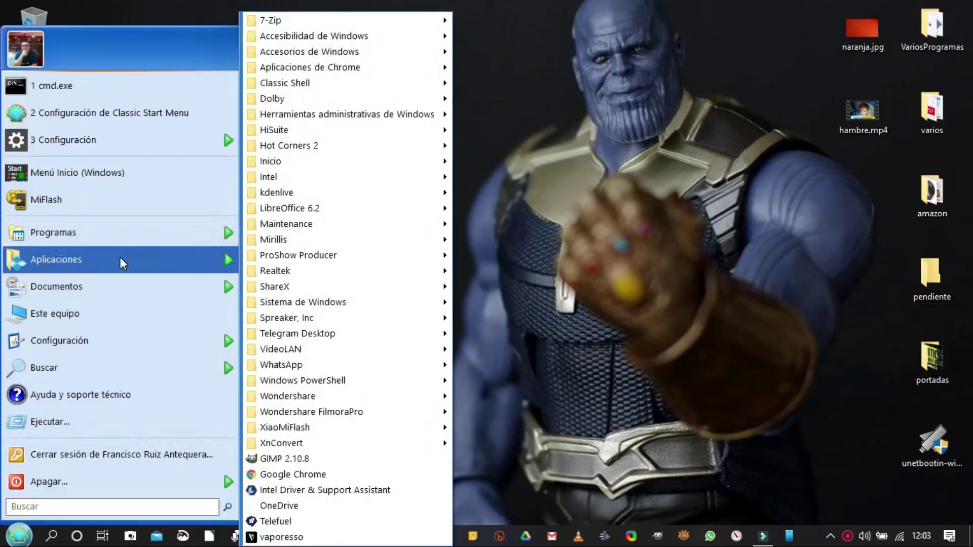
pyautogui.moveTo(119, 268)
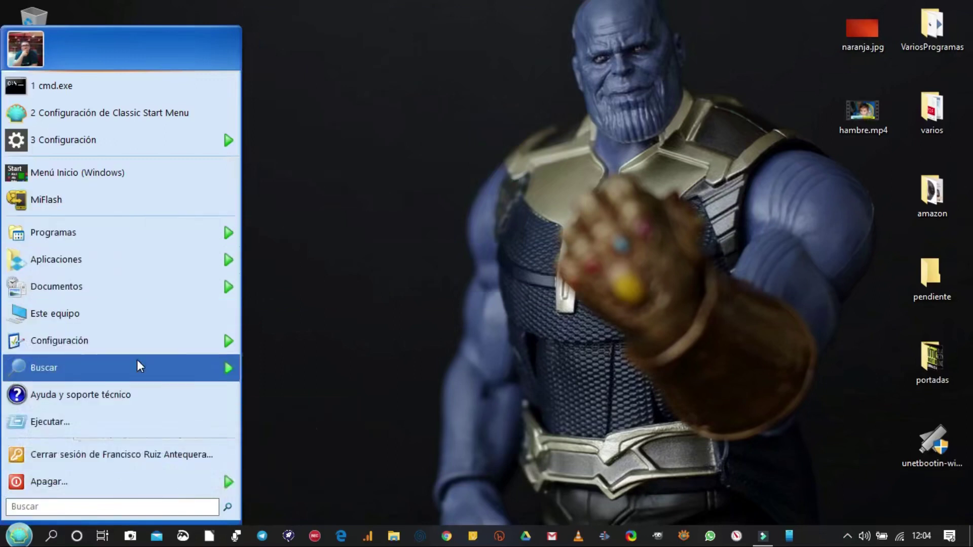
pyautogui.moveTo(141, 366)
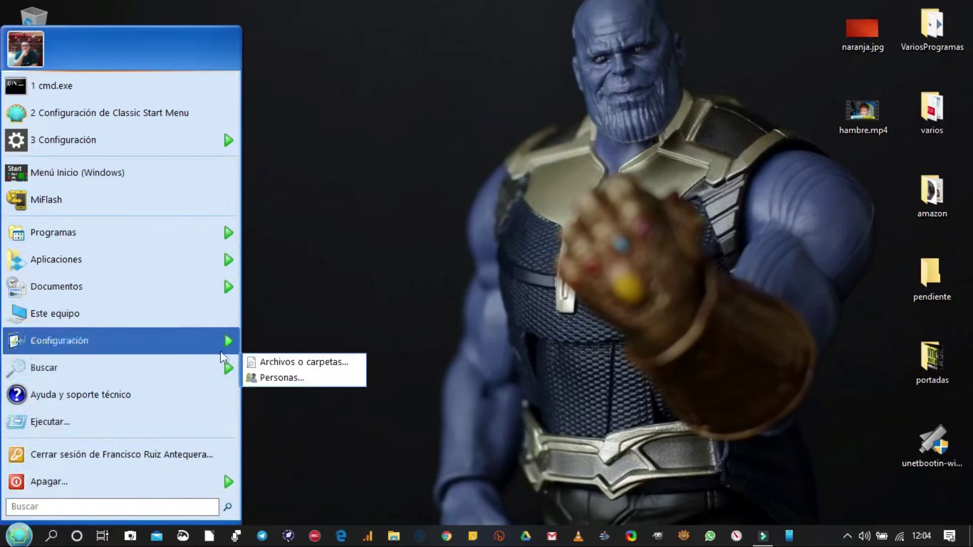
pyautogui.click(514, 245)
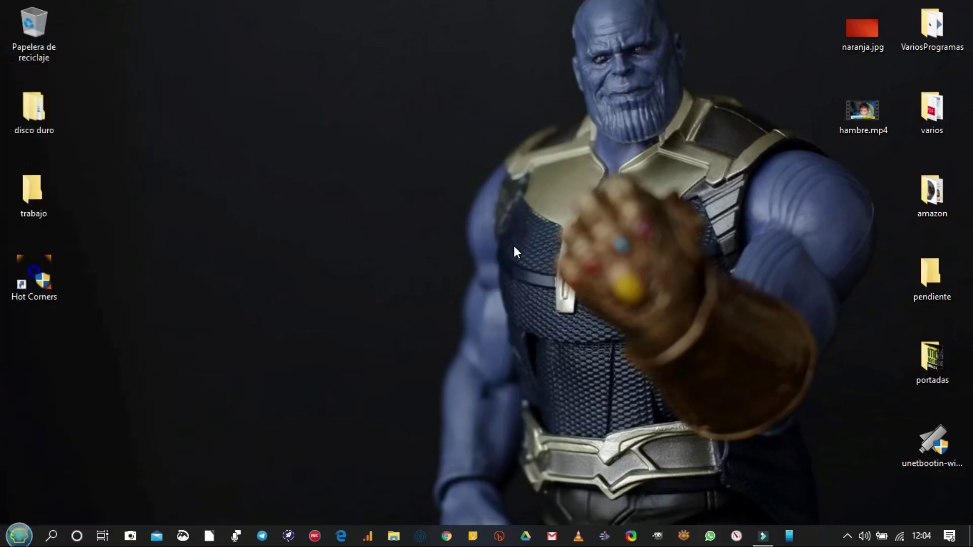
# - Switch to Telegram and open the classicshell.net link posted in the Trabajo channel
pyautogui.click(262, 537)
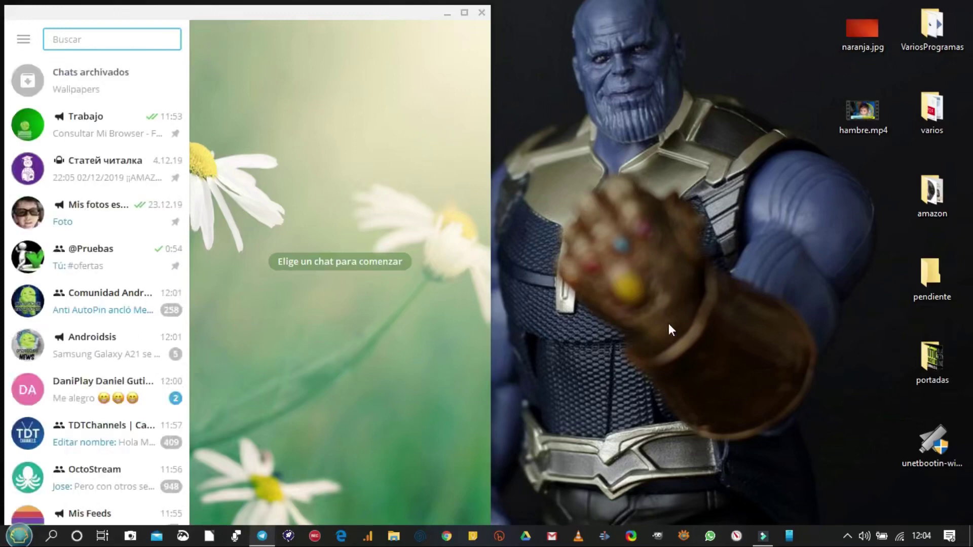
pyautogui.click(118, 136)
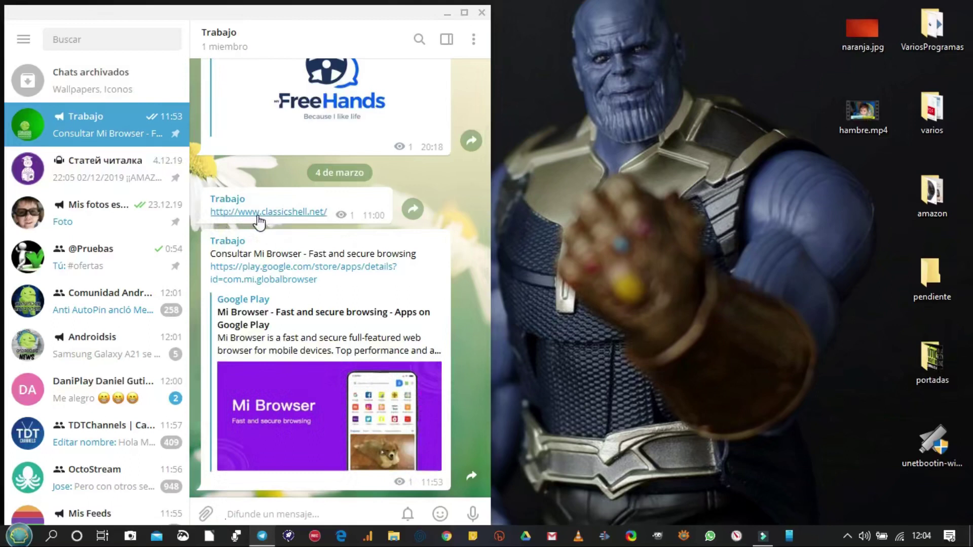
pyautogui.click(308, 213)
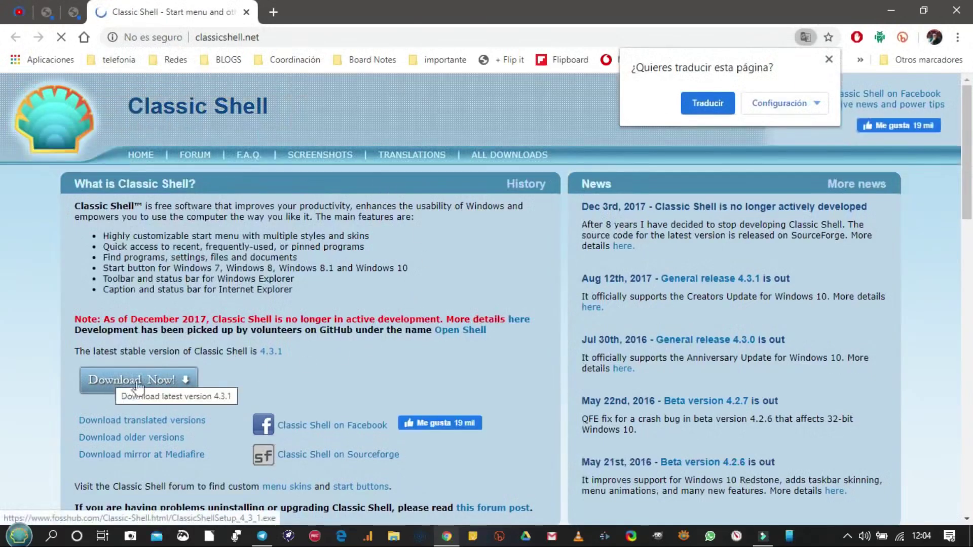
# - Start downloading the Spanish Classic Shell Windows installer from FossHub, and cancel the download
pyautogui.click(117, 381)
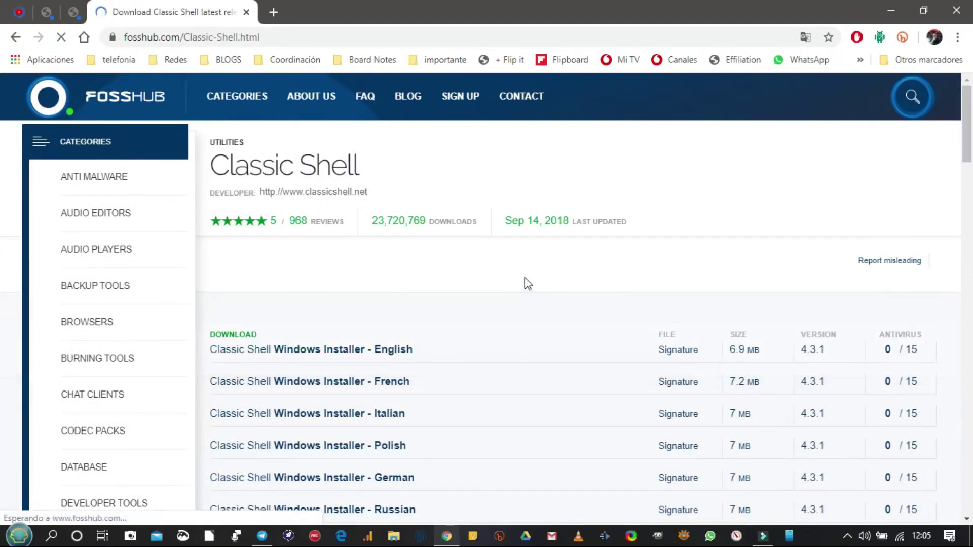
pyautogui.scroll(-1, 525, 278)
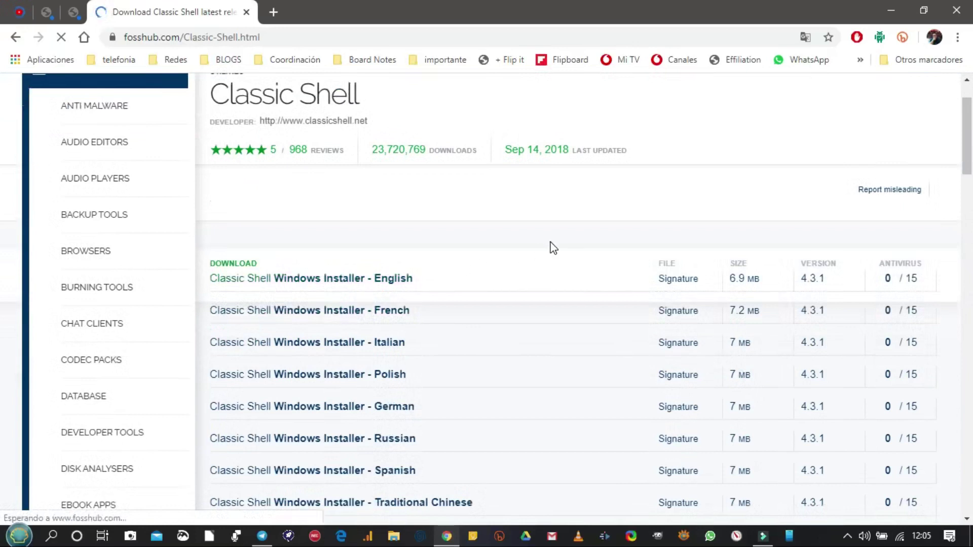
pyautogui.scroll(-1, 555, 248)
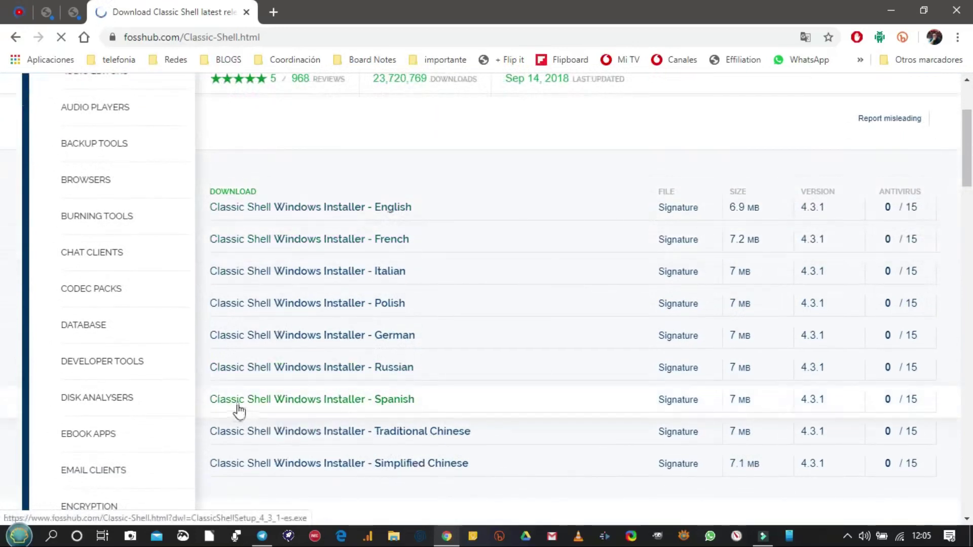
pyautogui.click(358, 398)
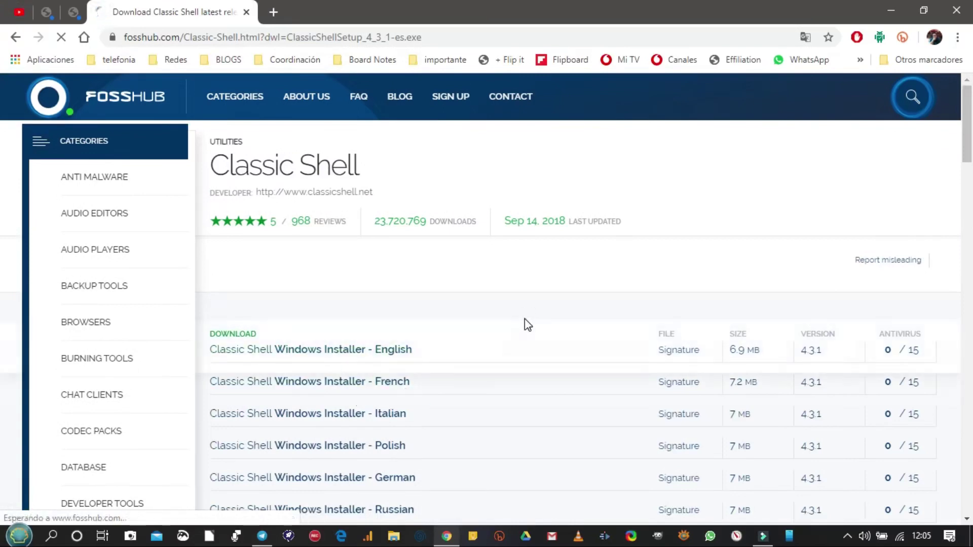
pyautogui.scroll(-5, 528, 321)
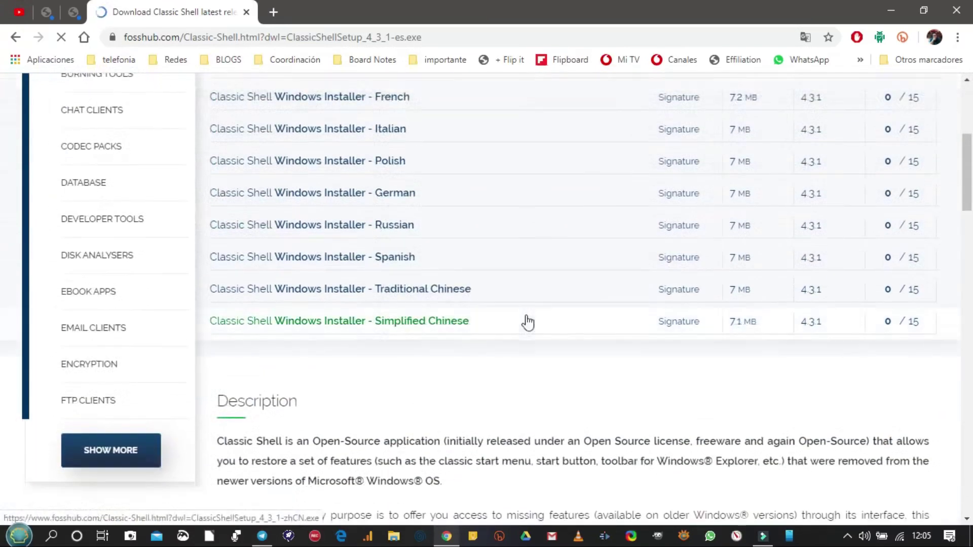
pyautogui.scroll(-1, 528, 320)
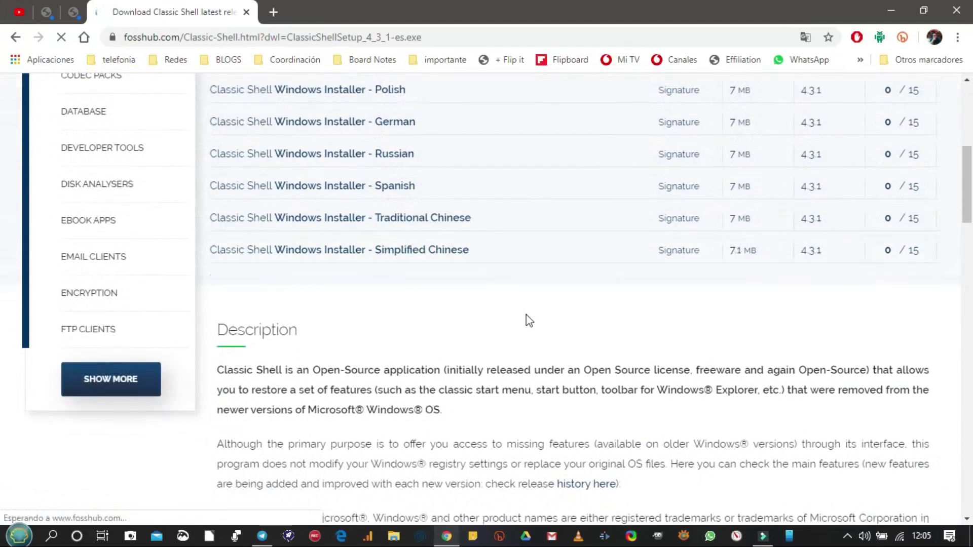
pyautogui.scroll(3, 527, 322)
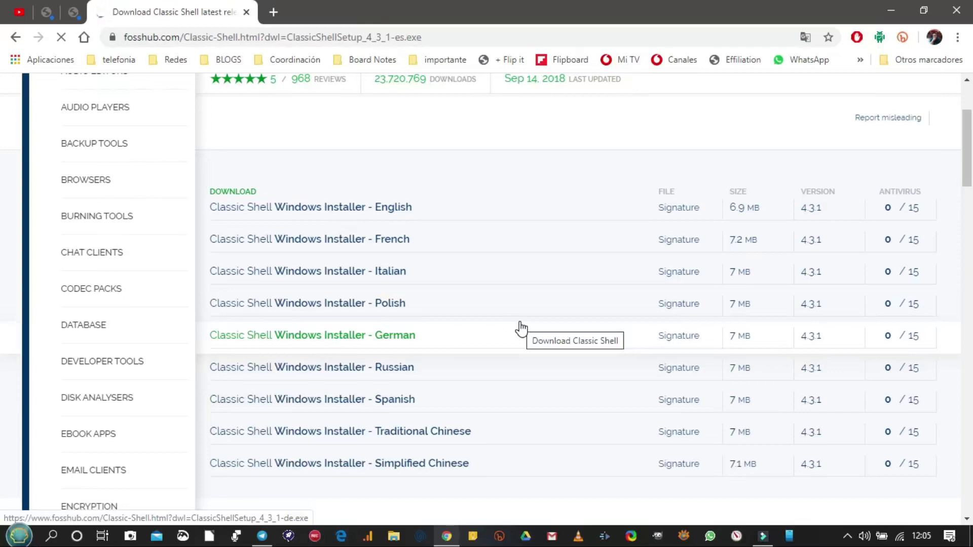
pyautogui.scroll(-1, 527, 330)
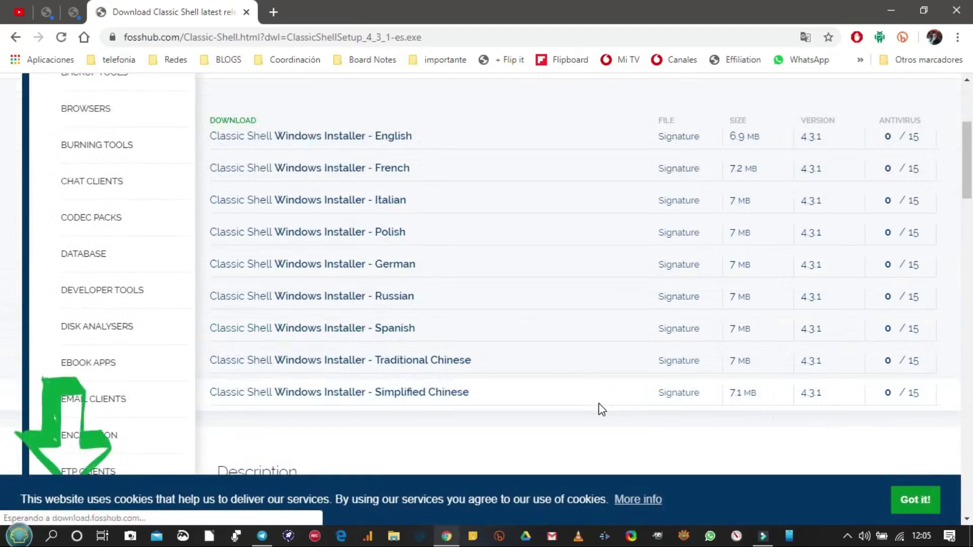
pyautogui.scroll(2, 594, 398)
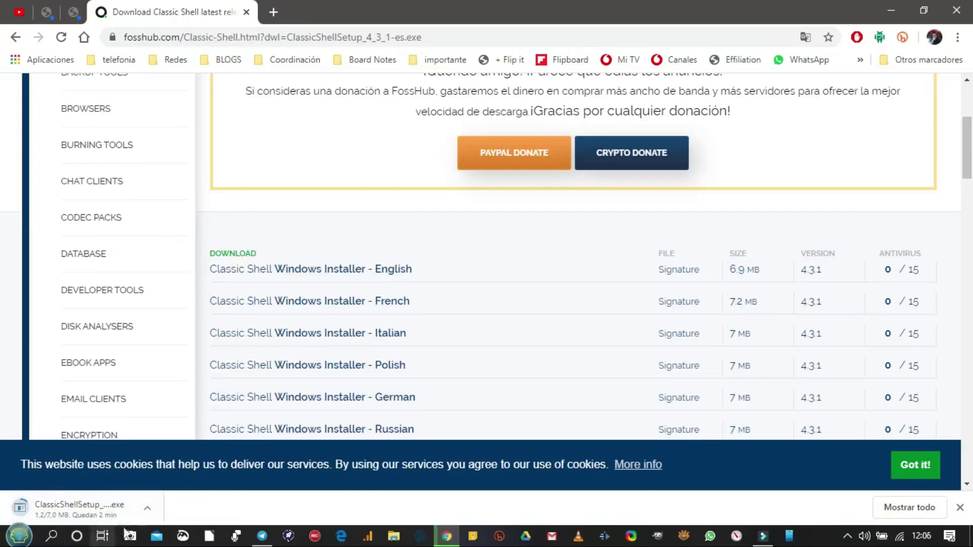
pyautogui.click(151, 510)
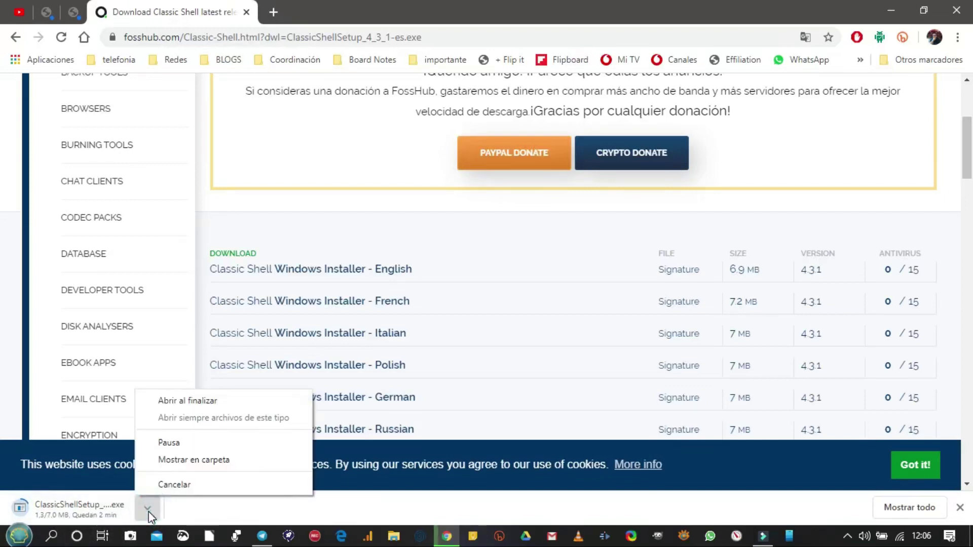
pyautogui.click(174, 485)
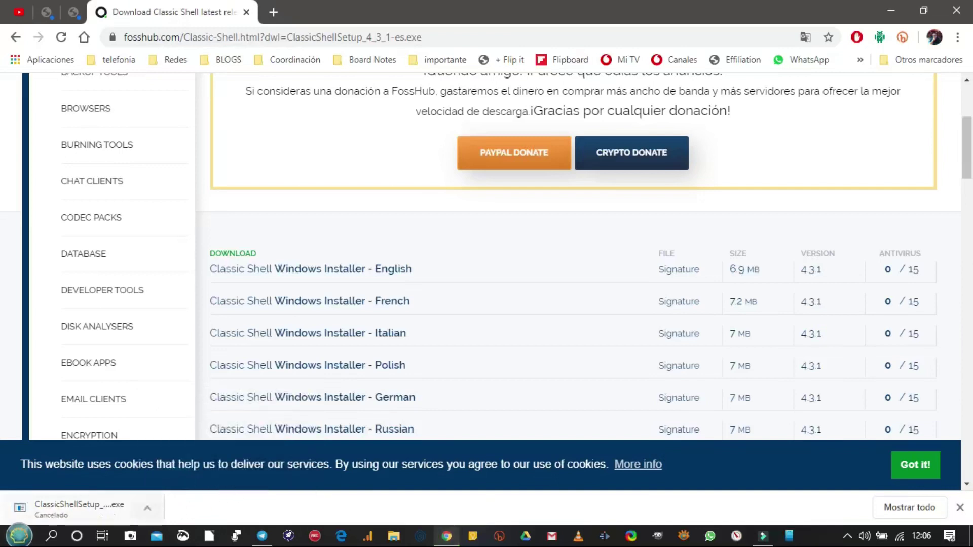
# - Search the Start menu for "clas", open Configuración de Classic Start Menu, and preview the current Start menu
pyautogui.click(20, 536)
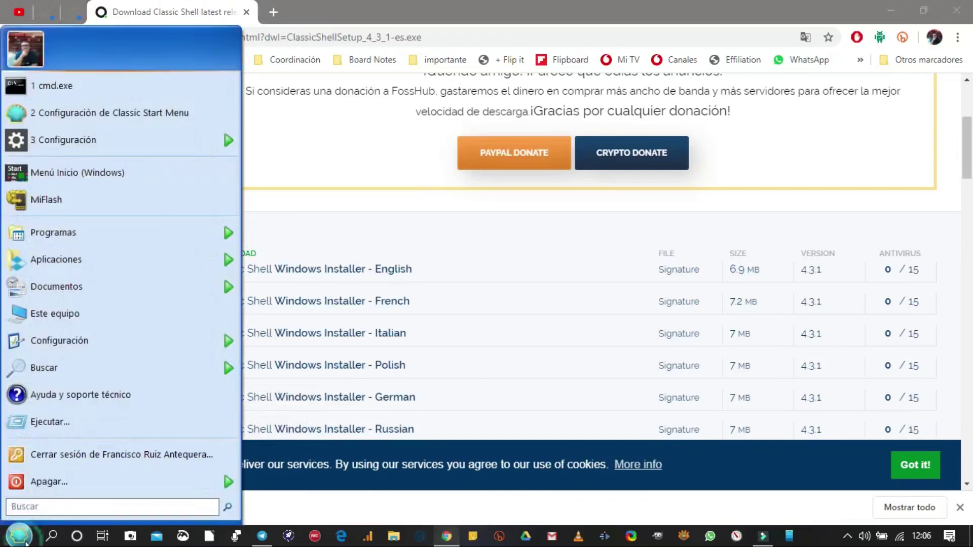
pyautogui.write('cl')
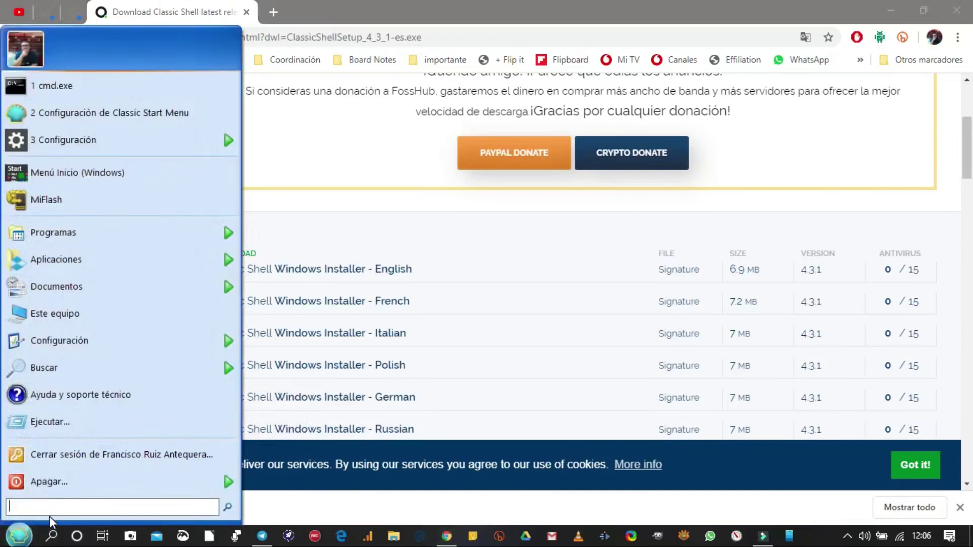
pyautogui.write('as')
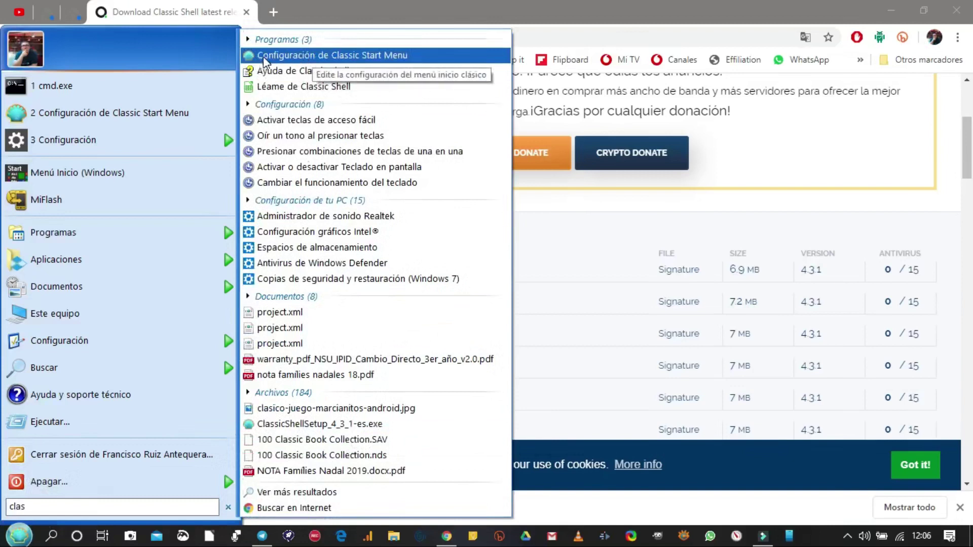
pyautogui.click(379, 56)
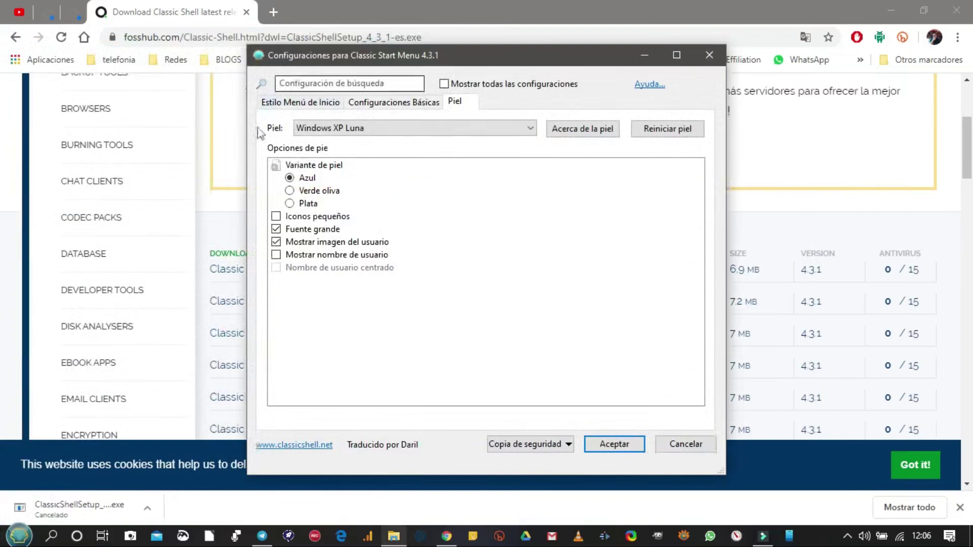
pyautogui.click(15, 537)
pyautogui.click(18, 536)
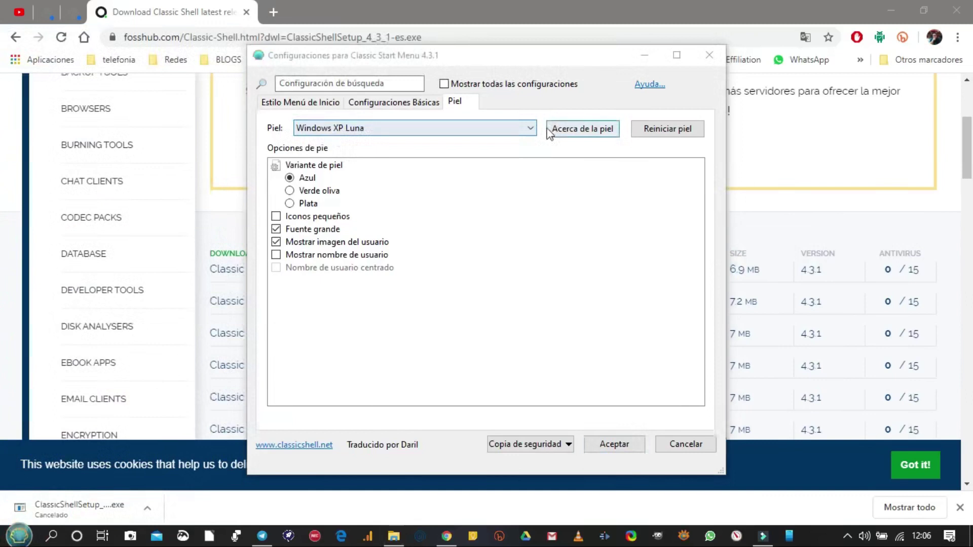
# - Set the Start menu skin to <Sin Piel> and preview the Start menu with its Programas submenu
pyautogui.click(531, 130)
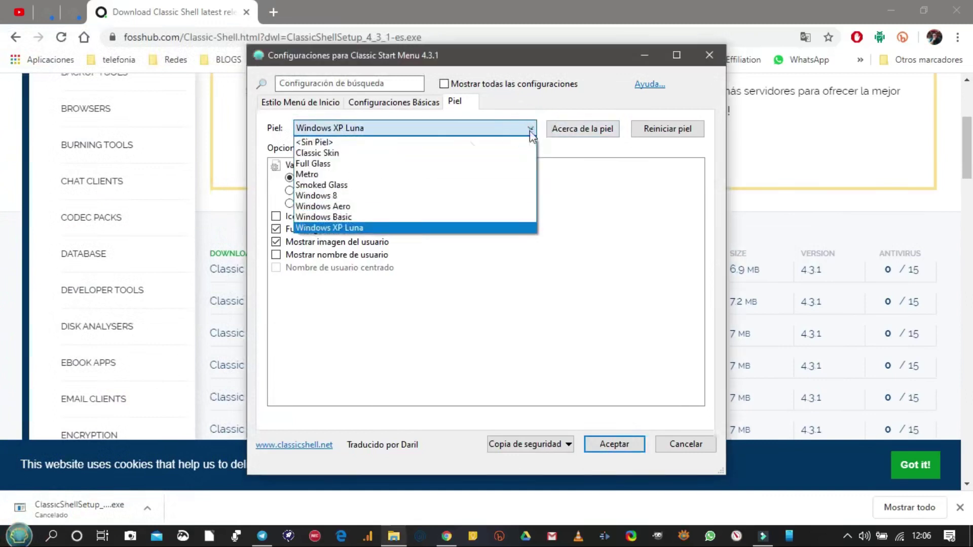
pyautogui.click(332, 141)
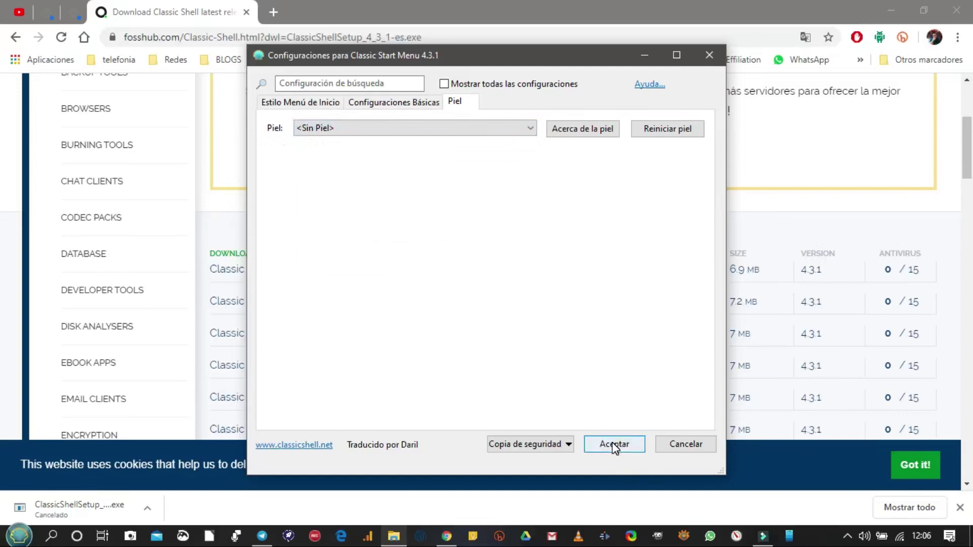
pyautogui.click(23, 536)
pyautogui.click(23, 536)
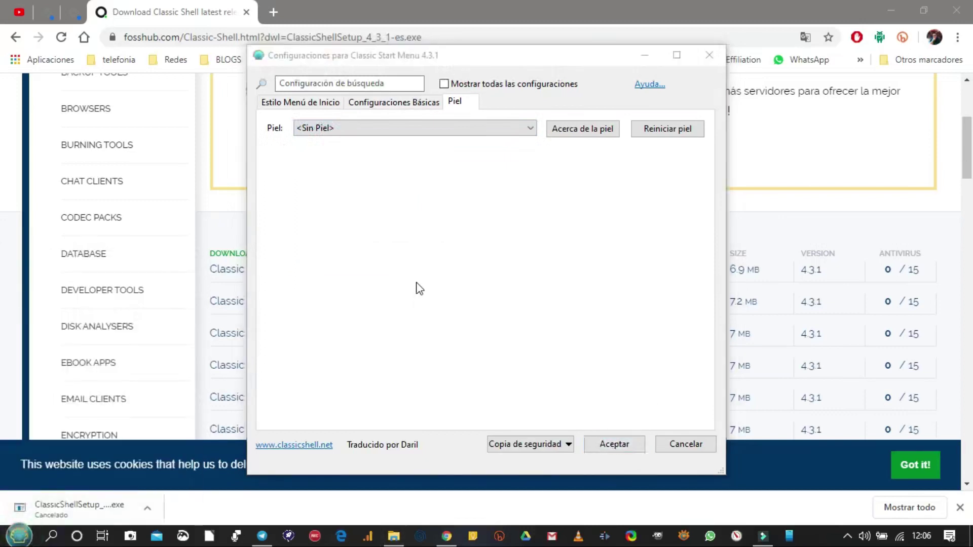
pyautogui.click(530, 130)
pyautogui.click(527, 126)
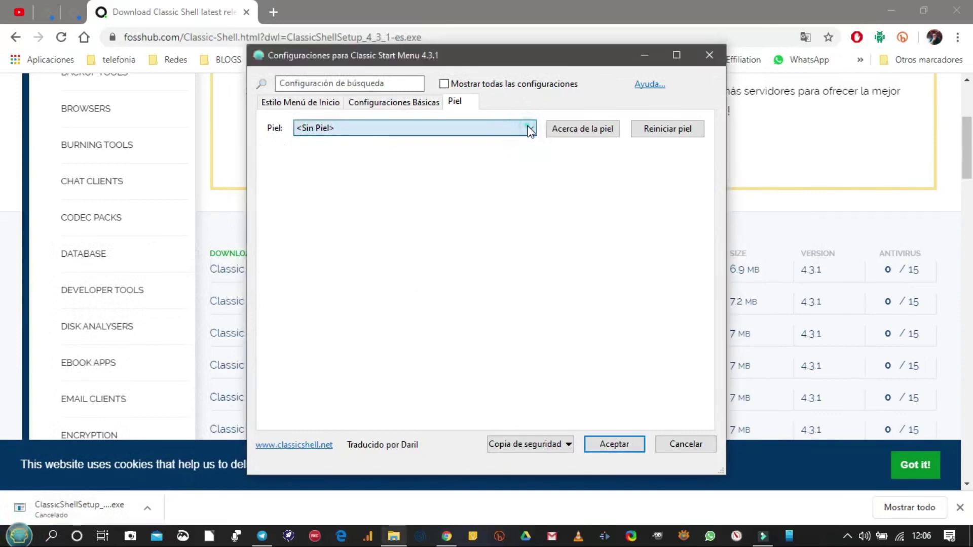
pyautogui.click(22, 536)
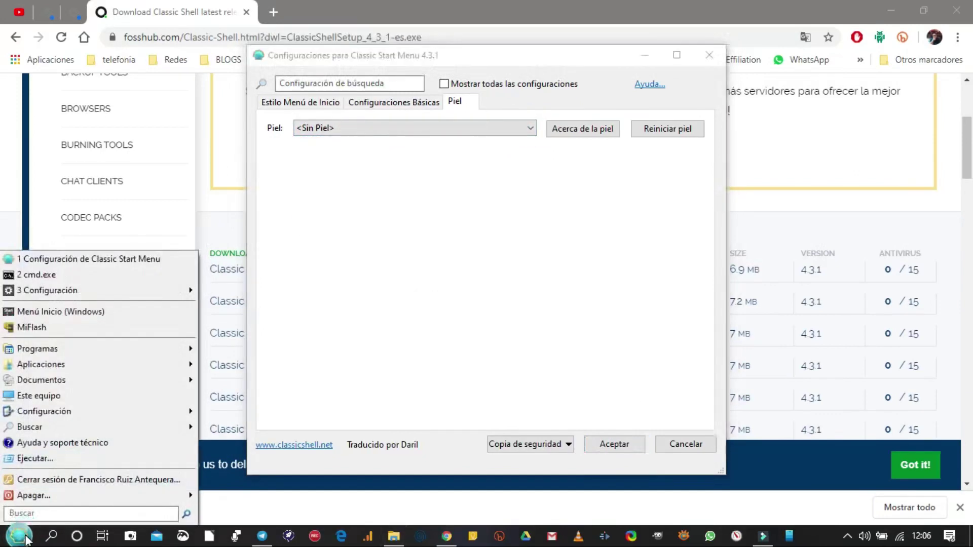
pyautogui.moveTo(83, 351)
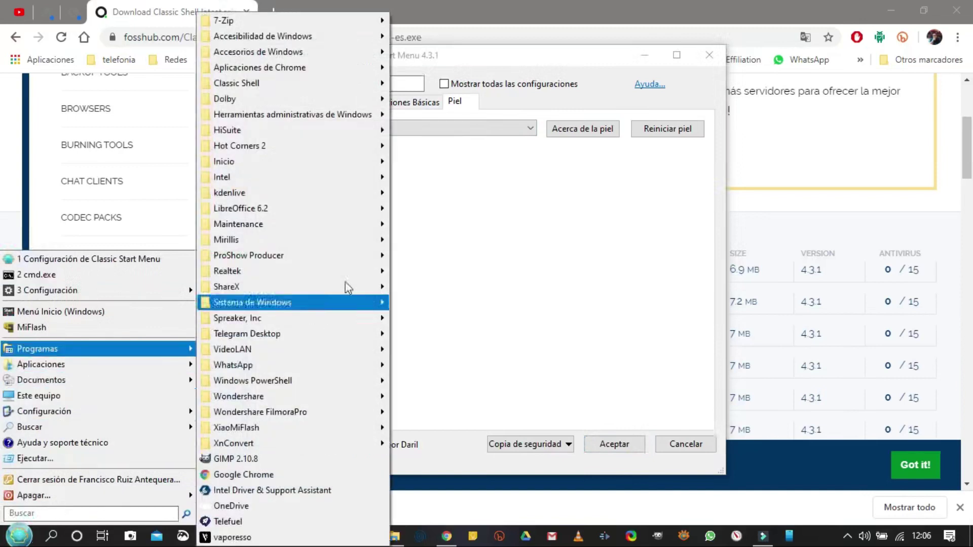
pyautogui.click(399, 254)
# - Set the skin to Classic Skin, enable Mostrar nombre de usuario and Nombre de usuario centrado, and preview the Start menu
pyautogui.click(534, 130)
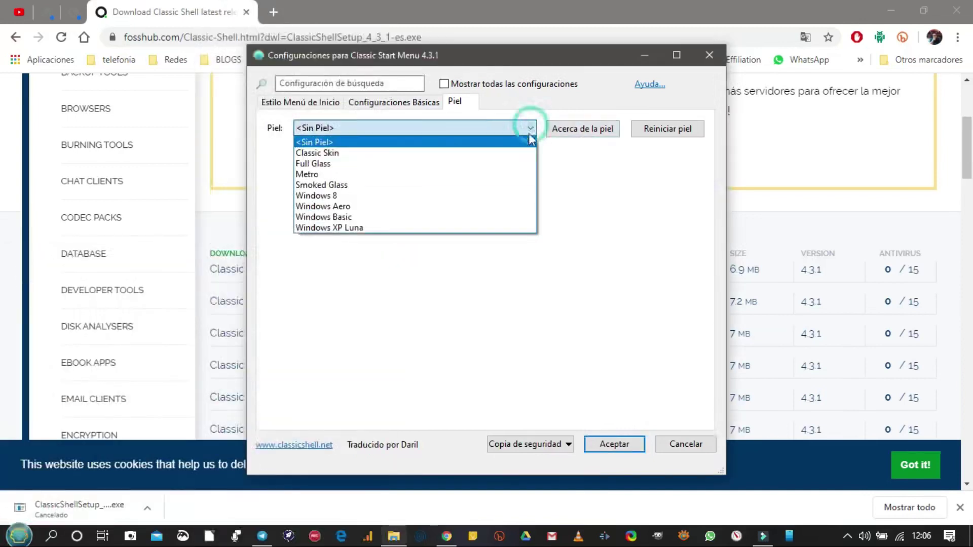
pyautogui.click(353, 154)
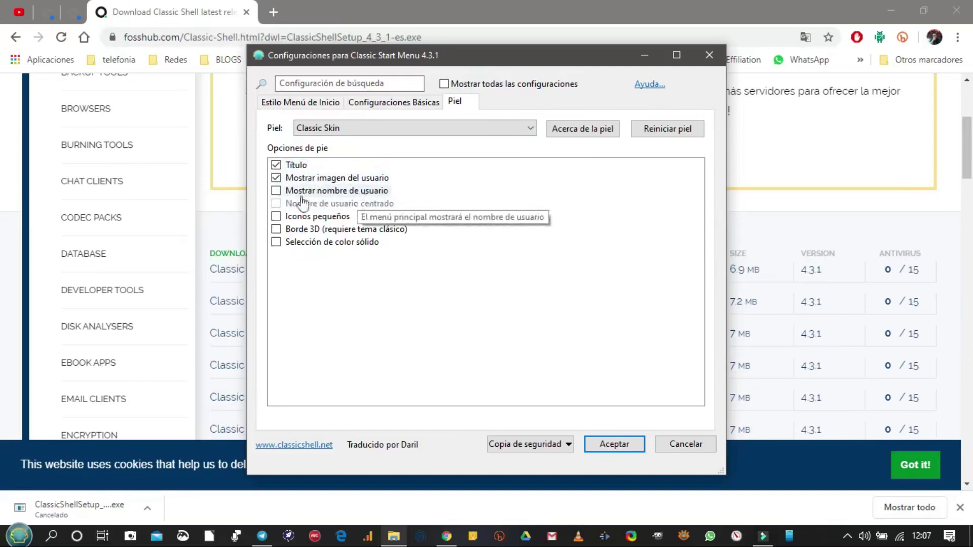
pyautogui.click(276, 191)
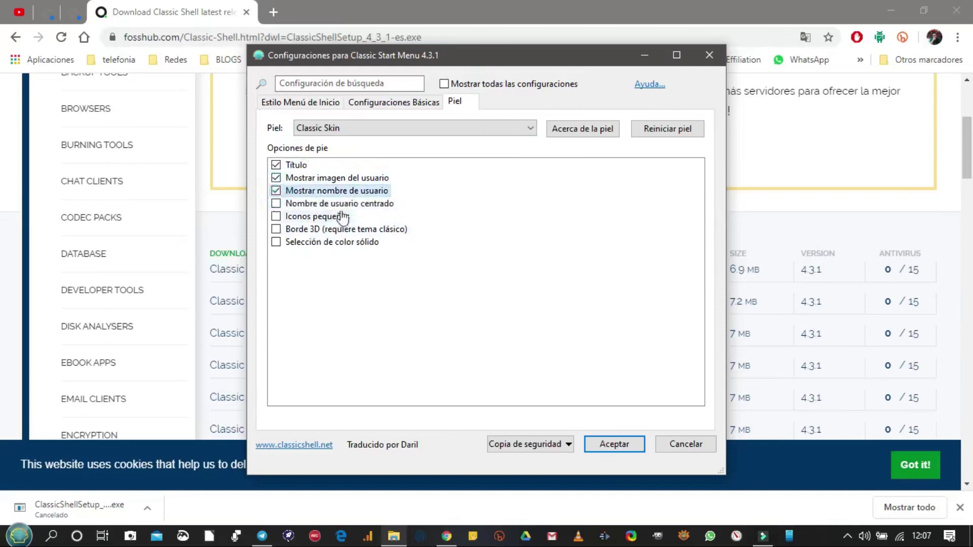
pyautogui.click(276, 203)
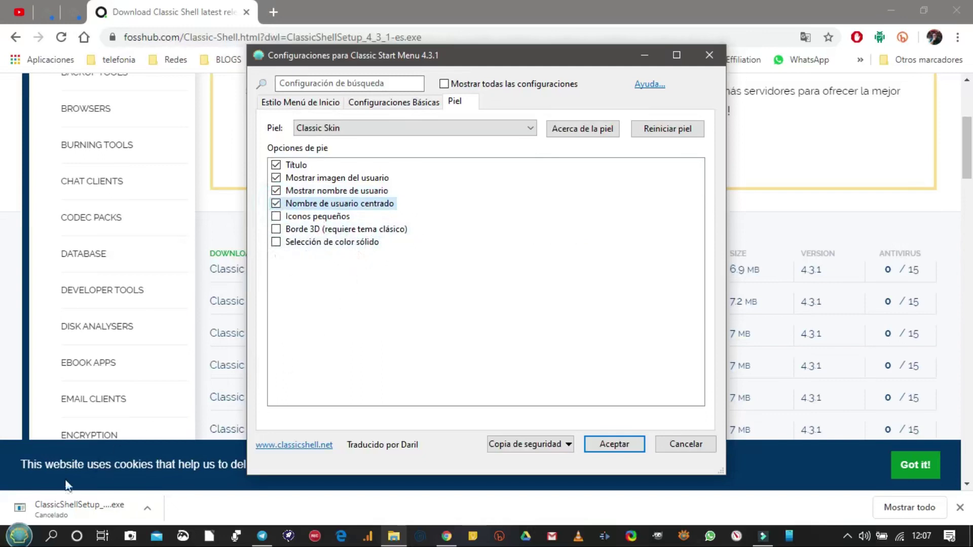
pyautogui.click(19, 536)
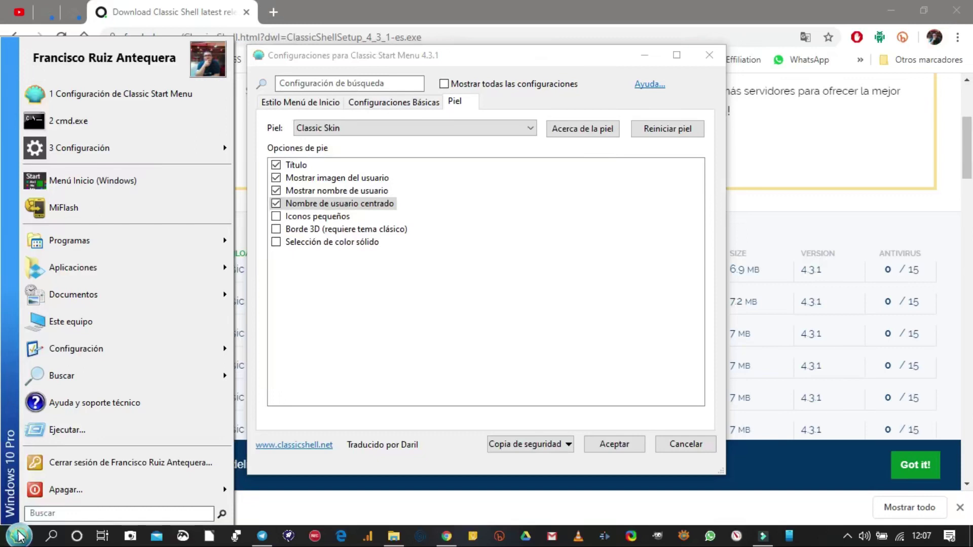
# - Try Iconos pequeños on the Classic Skin, preview the Start menu, turn the option back off, and preview the menu again
pyautogui.click(275, 216)
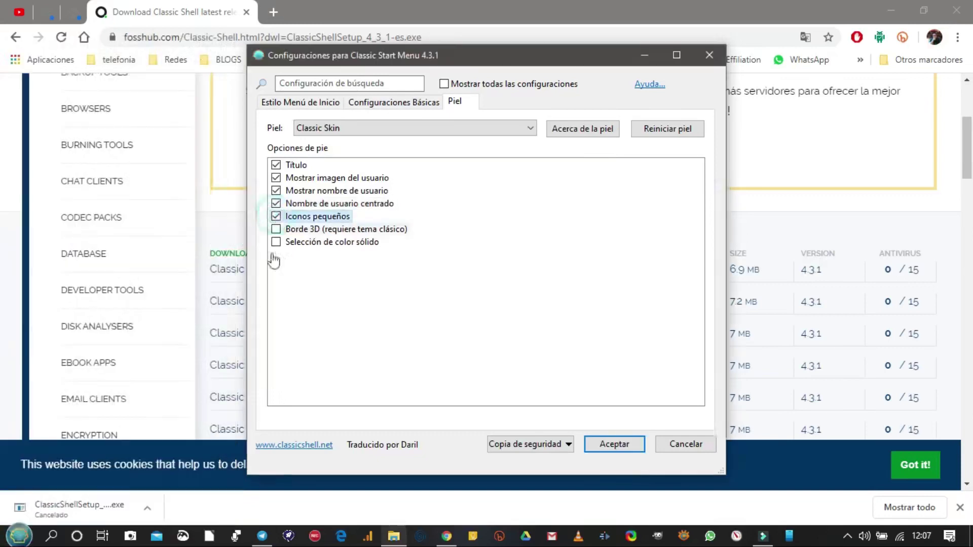
pyautogui.click(15, 538)
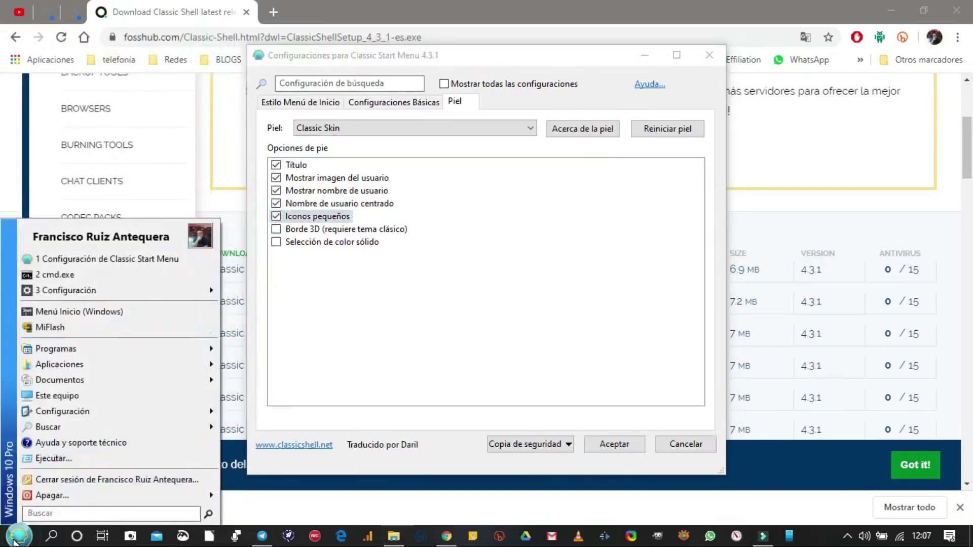
pyautogui.click(15, 539)
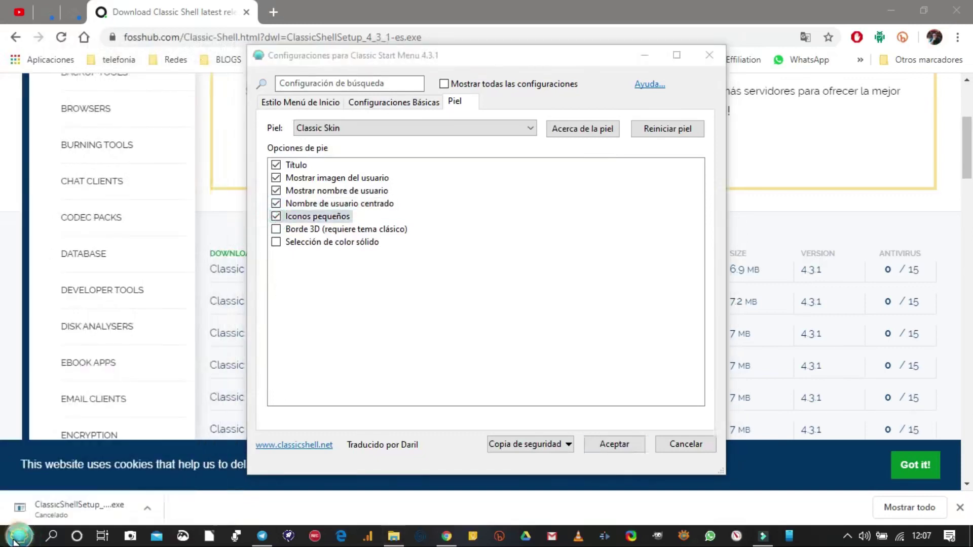
pyautogui.click(276, 217)
pyautogui.click(16, 536)
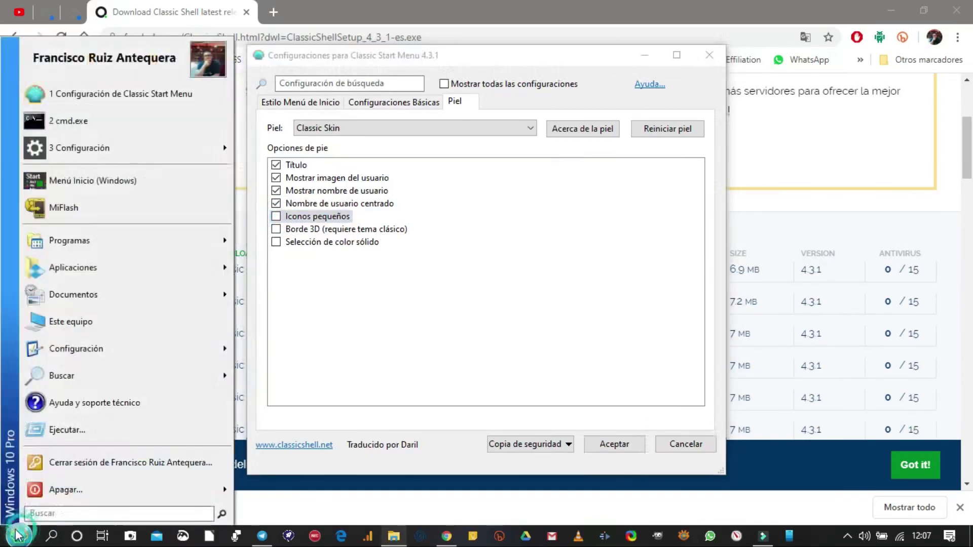
pyautogui.click(16, 536)
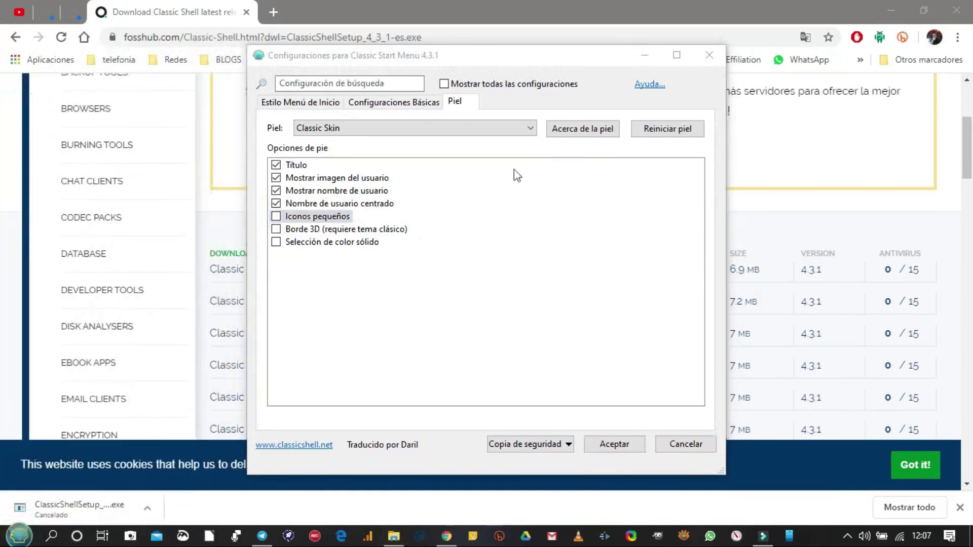
# - Set the skin to Full Glass, enable Fuente grande, and preview the Start menu before and after enabling the option
pyautogui.click(530, 129)
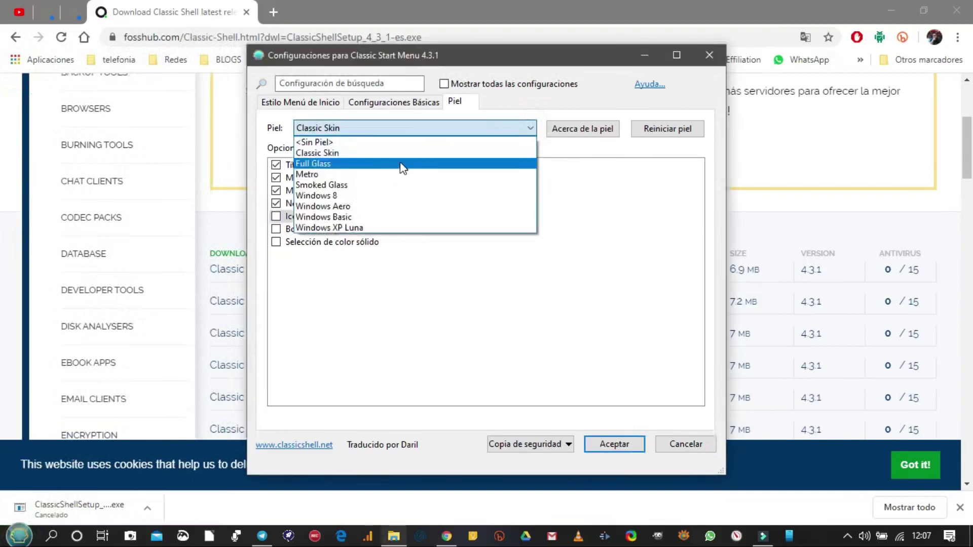
pyautogui.click(403, 164)
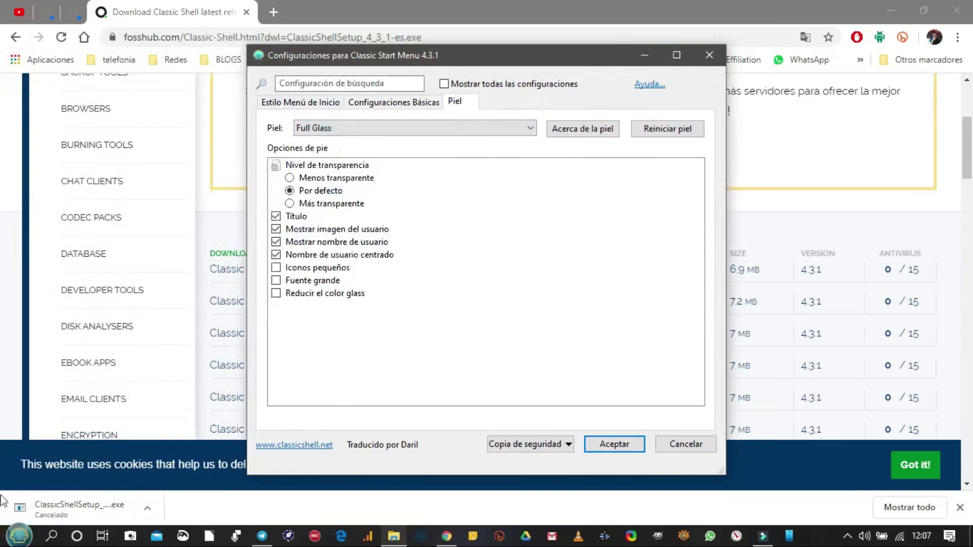
pyautogui.click(19, 536)
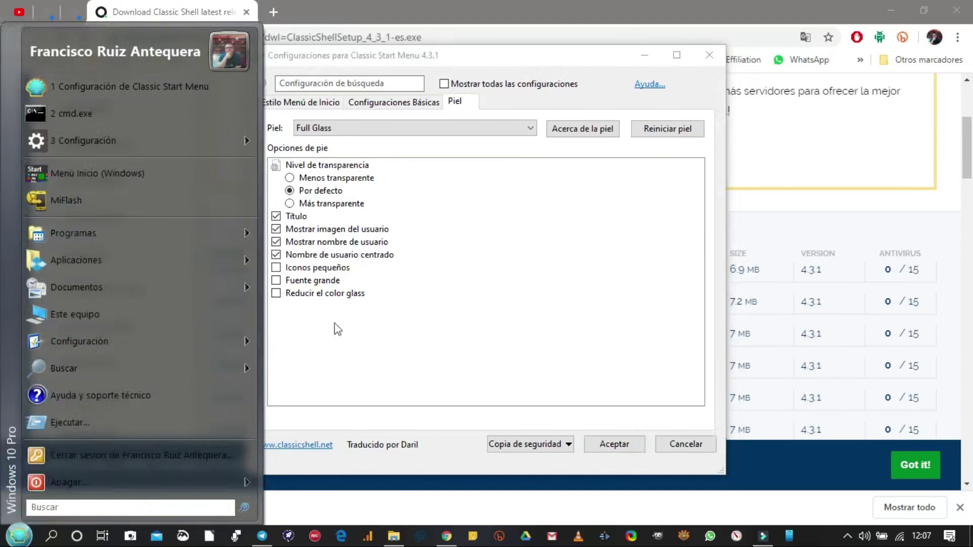
pyautogui.click(278, 282)
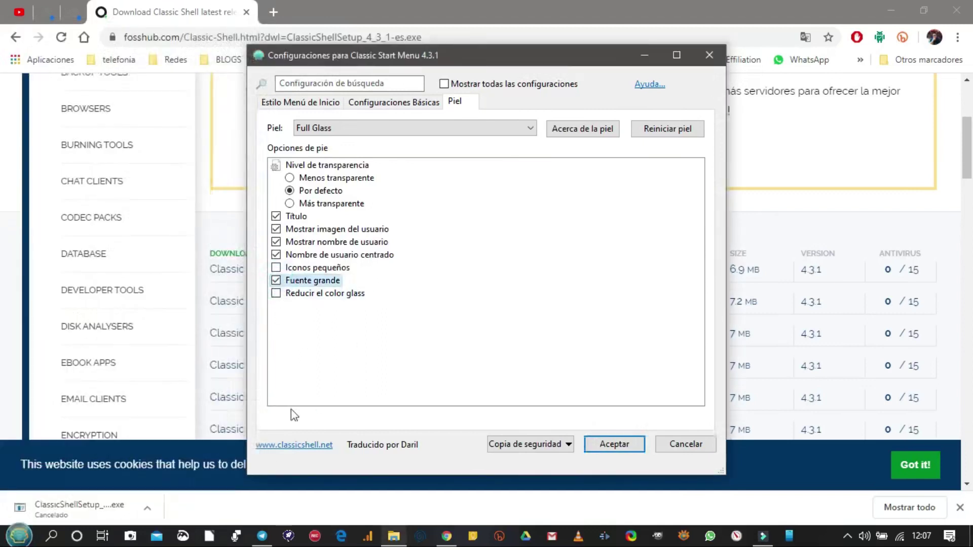
pyautogui.click(19, 536)
pyautogui.click(22, 541)
# - Enable Iconos pequeños and Reducir el color glass for the Full Glass skin, previewing the Start menu after each change
pyautogui.click(276, 280)
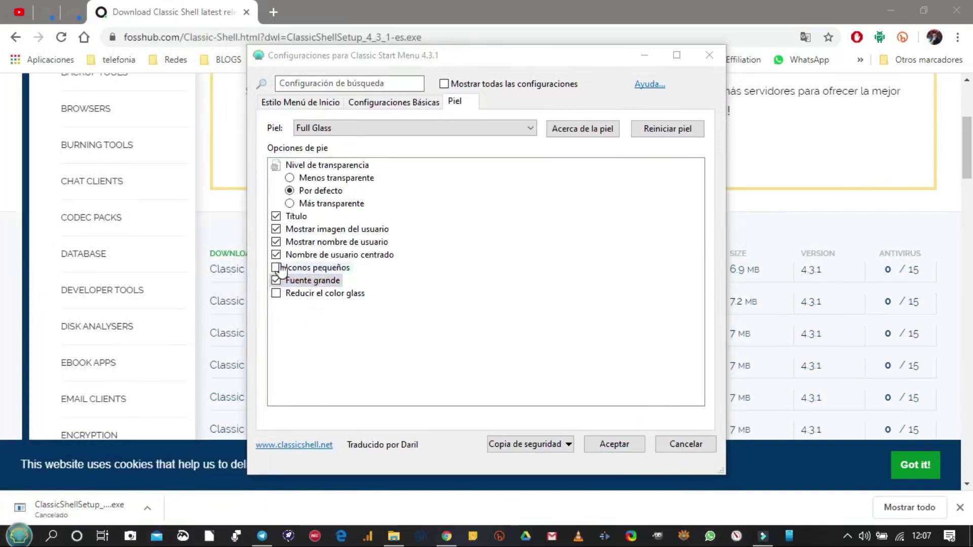
pyautogui.click(276, 268)
pyautogui.click(21, 539)
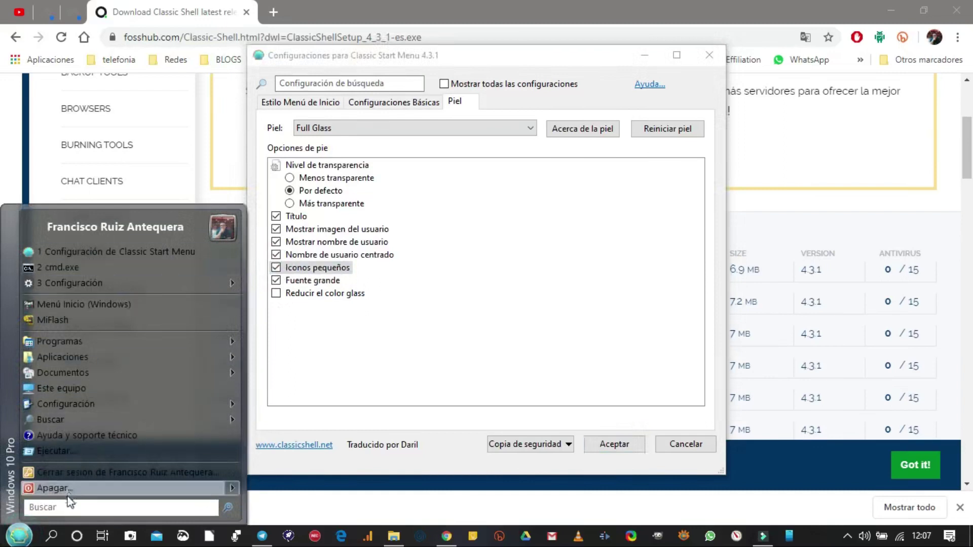
pyautogui.click(13, 542)
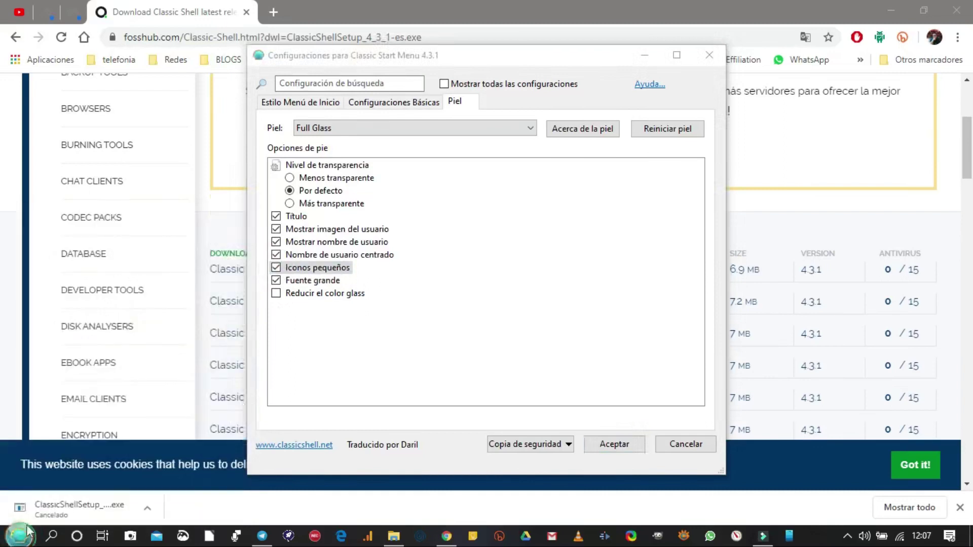
pyautogui.click(276, 293)
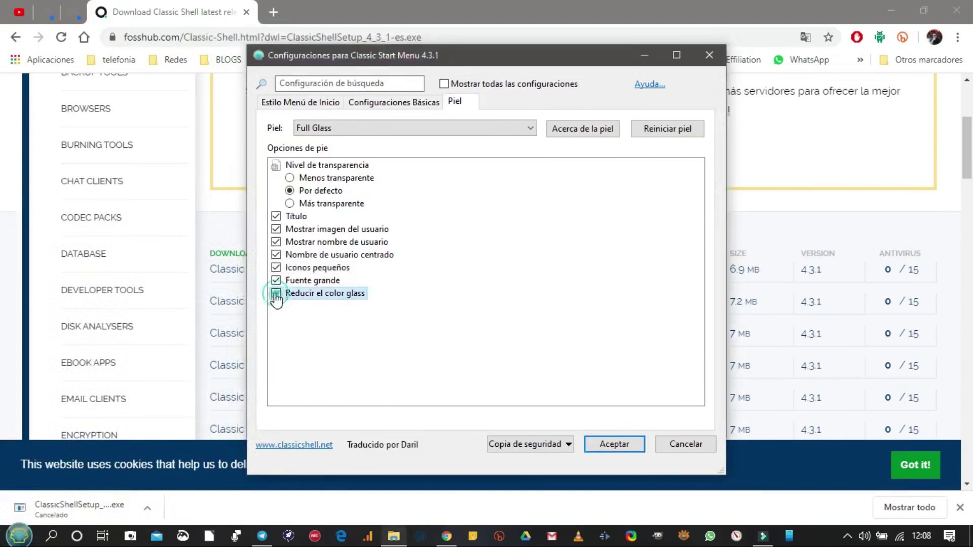
pyautogui.click(18, 536)
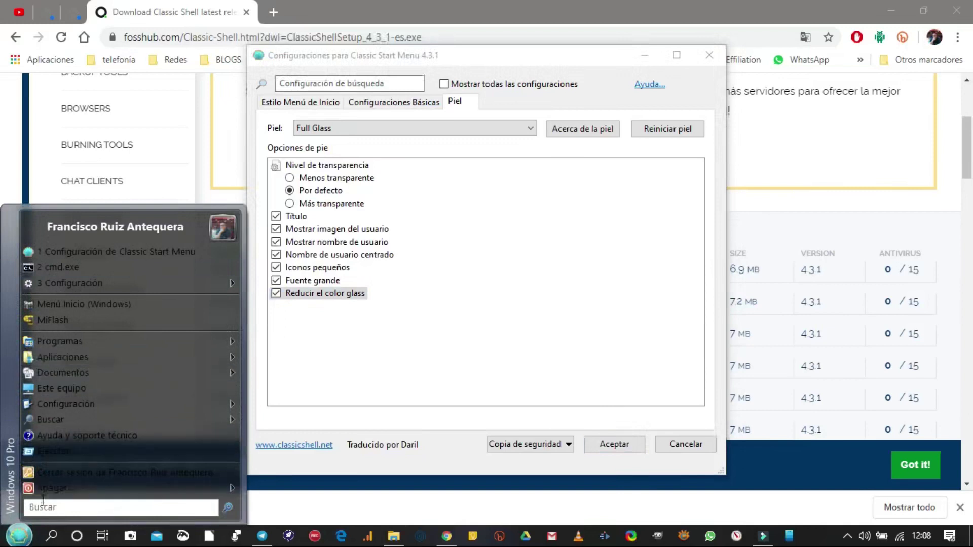
pyautogui.click(23, 538)
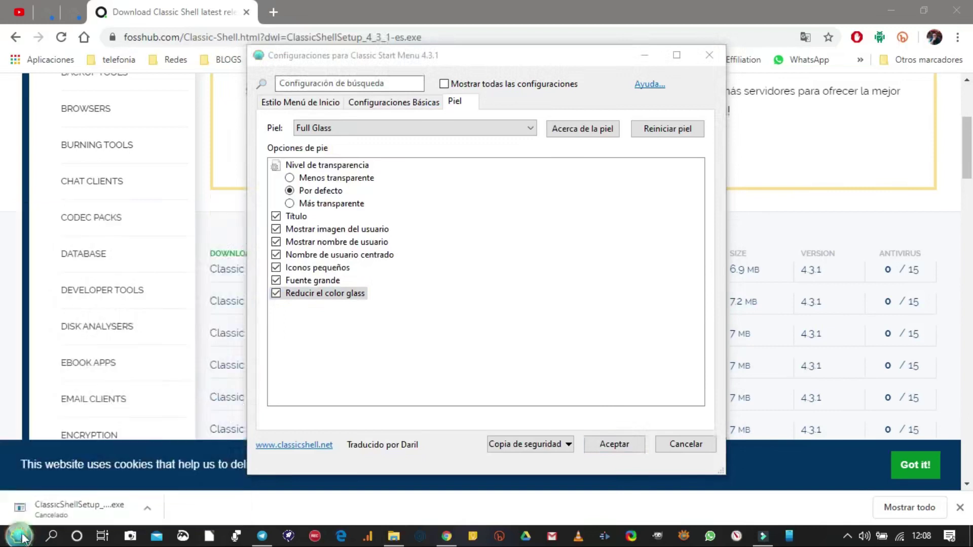
# - Set the Start menu skin to Metro and preview the Start menu
pyautogui.click(527, 136)
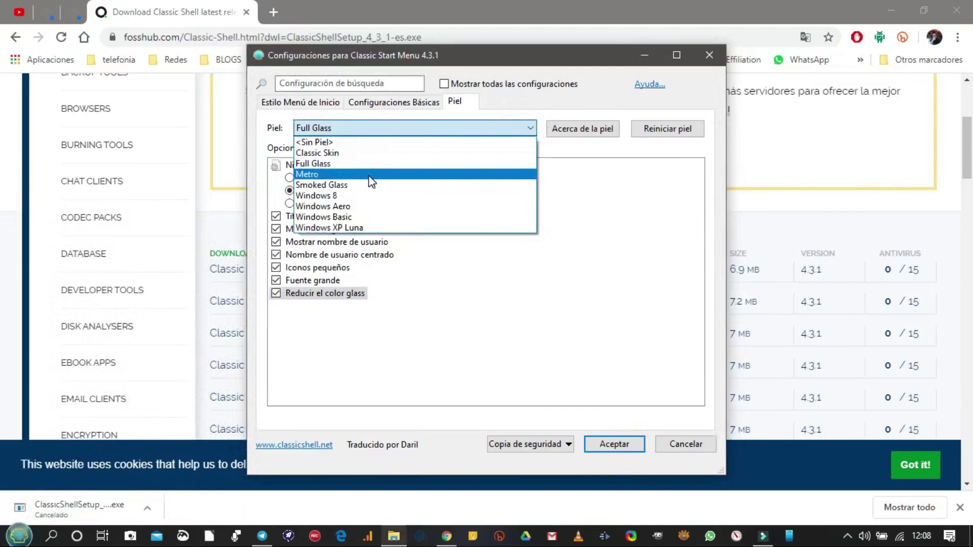
pyautogui.click(372, 181)
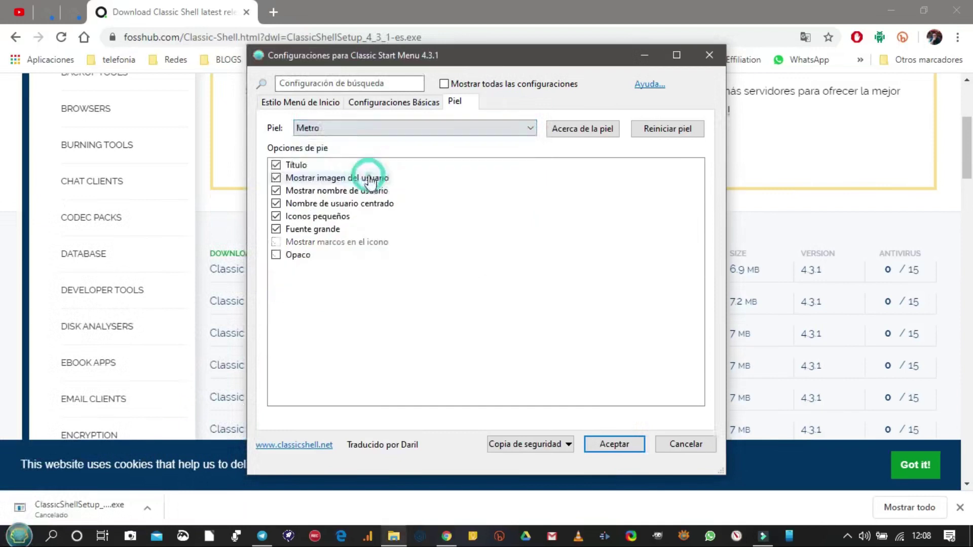
pyautogui.click(17, 538)
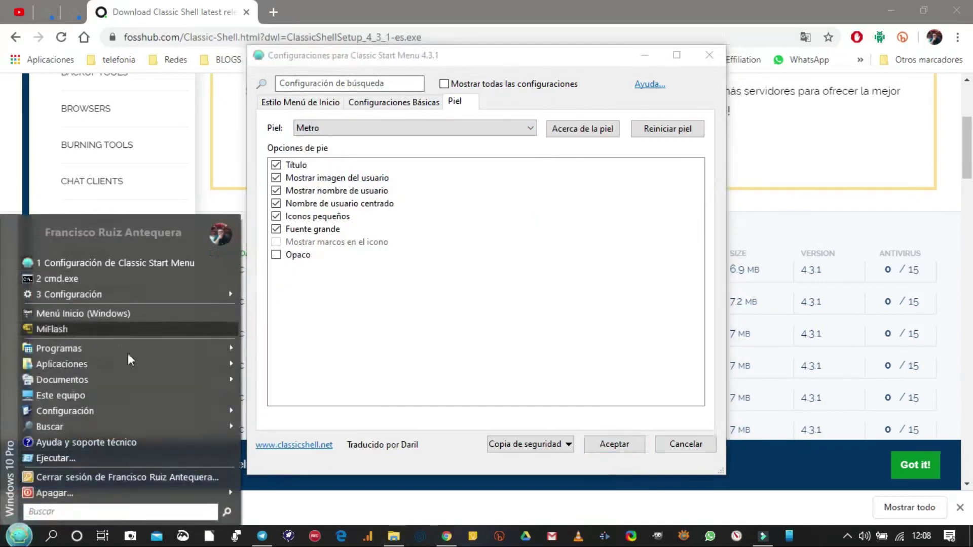
pyautogui.click(18, 538)
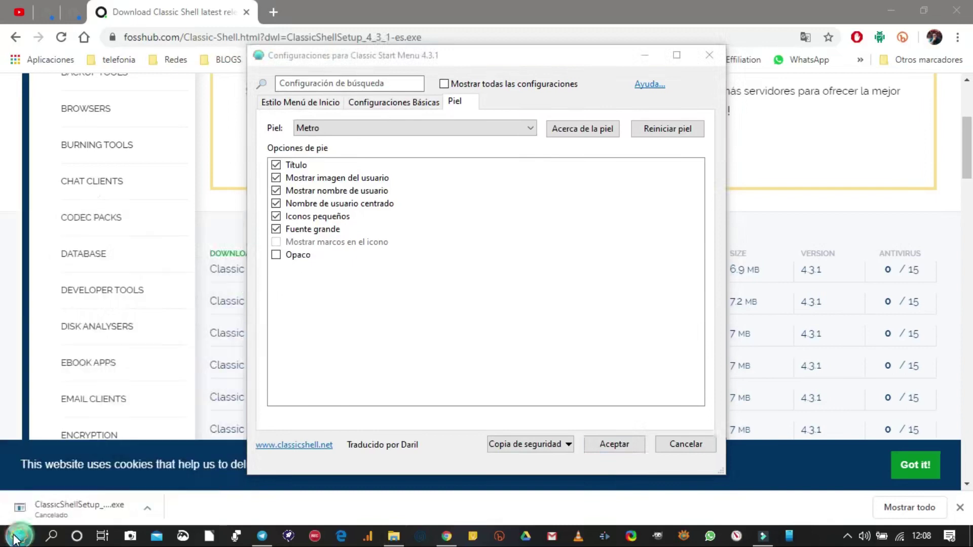
# - Set the Start menu skin to Smoked Glass and preview the Start menu
pyautogui.click(530, 128)
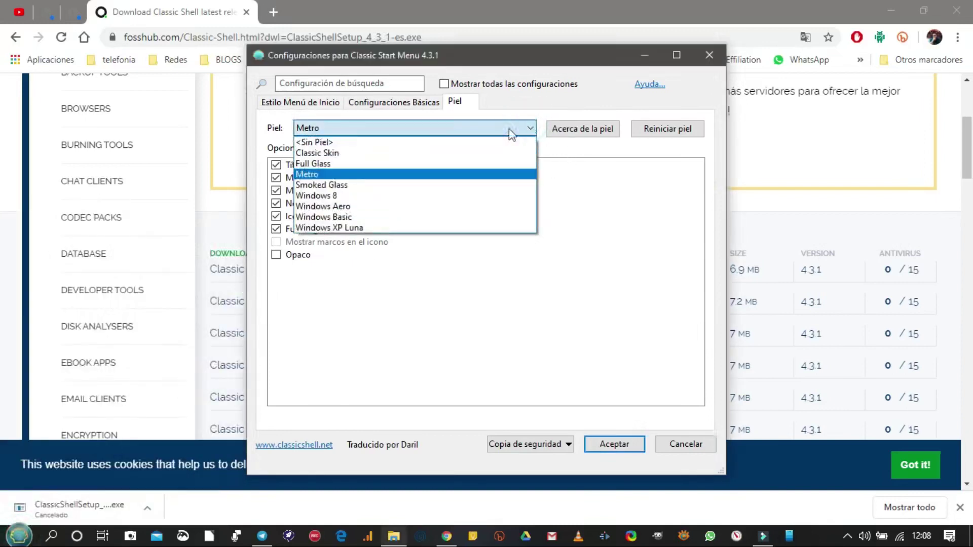
pyautogui.click(369, 185)
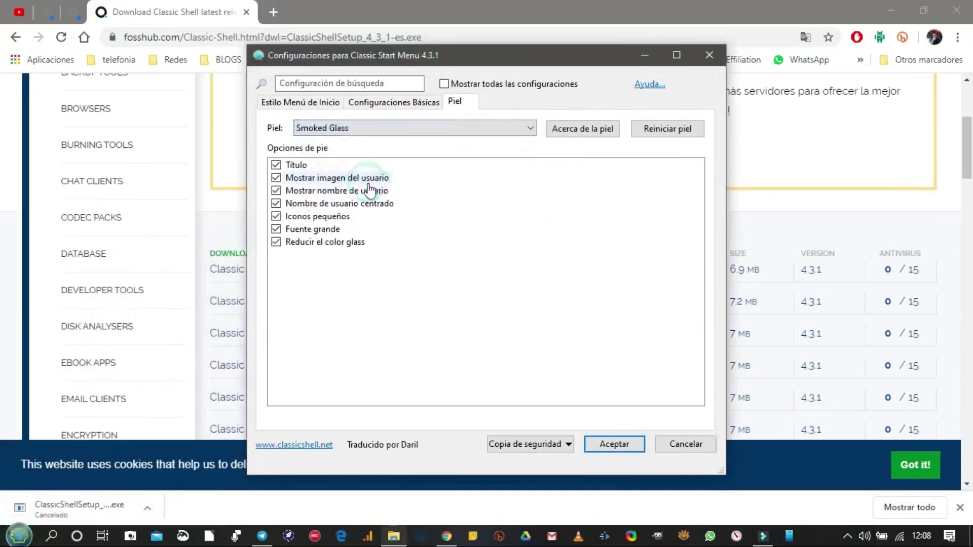
pyautogui.click(18, 537)
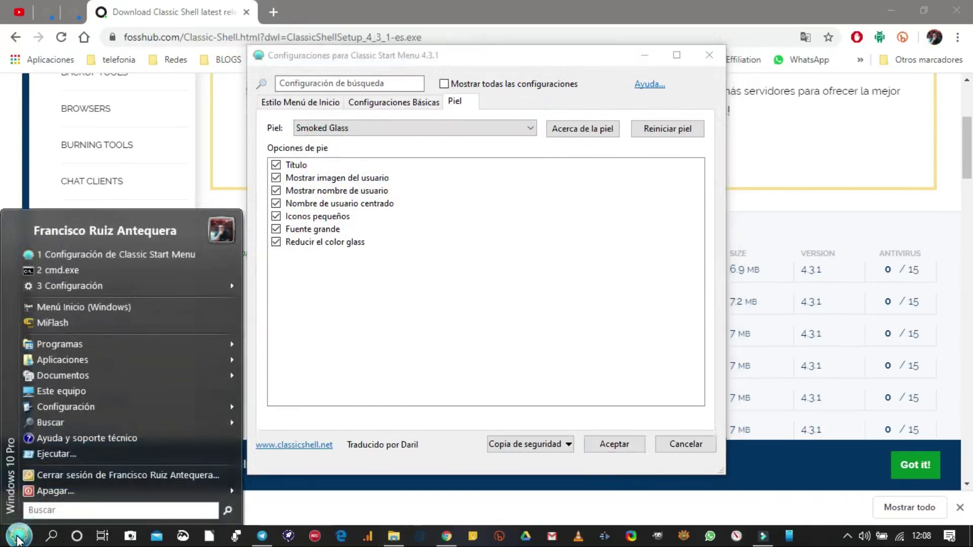
pyautogui.click(17, 537)
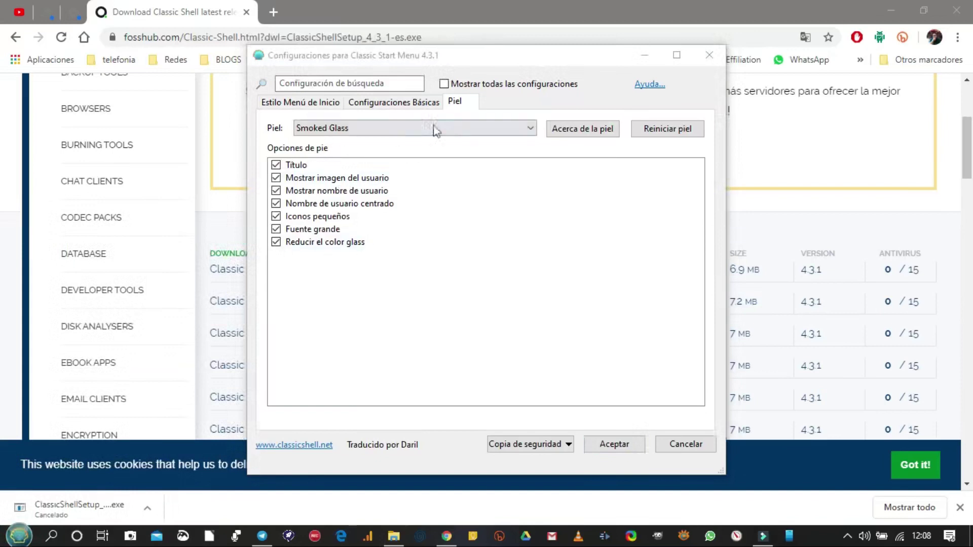
# - Set the Start menu skin to Windows 8 and preview the Start menu
pyautogui.click(459, 127)
pyautogui.click(391, 201)
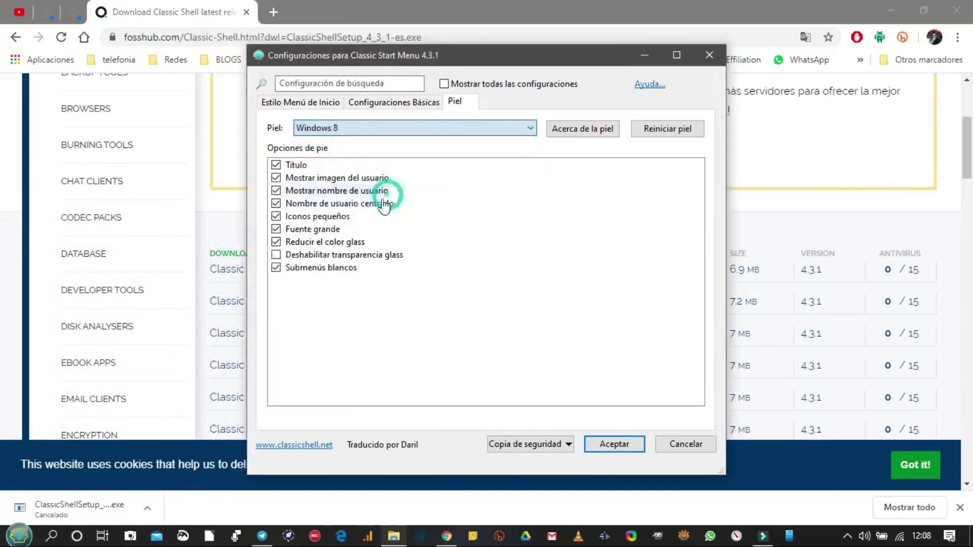
pyautogui.click(8, 534)
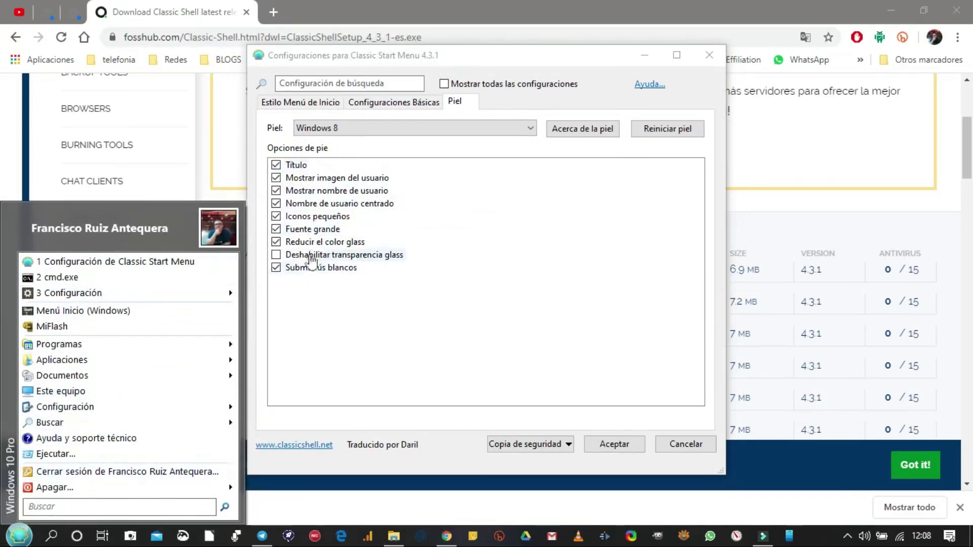
# - Try Deshabilitar transparencia glass on the Windows 8 skin, then turn it back off, previewing the Start menu each time
pyautogui.click(276, 255)
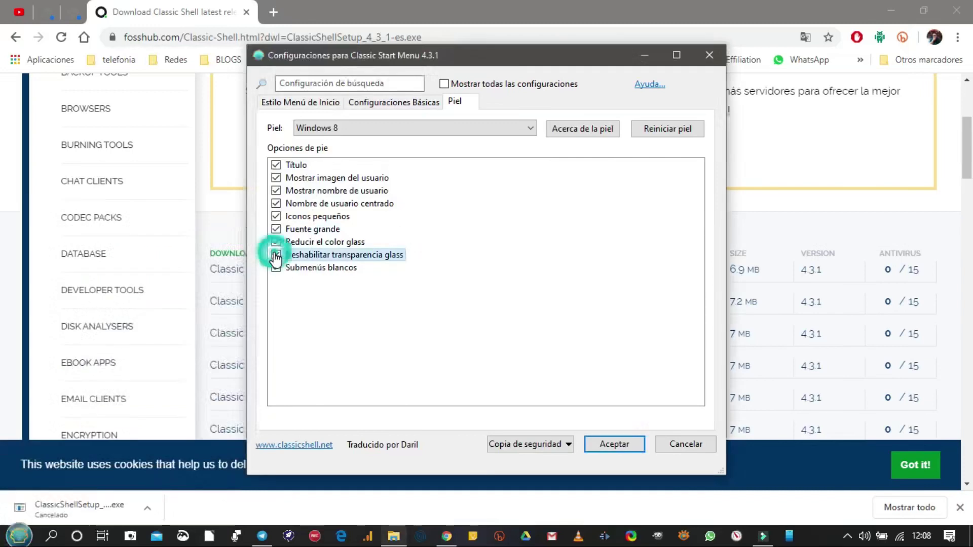
pyautogui.click(20, 537)
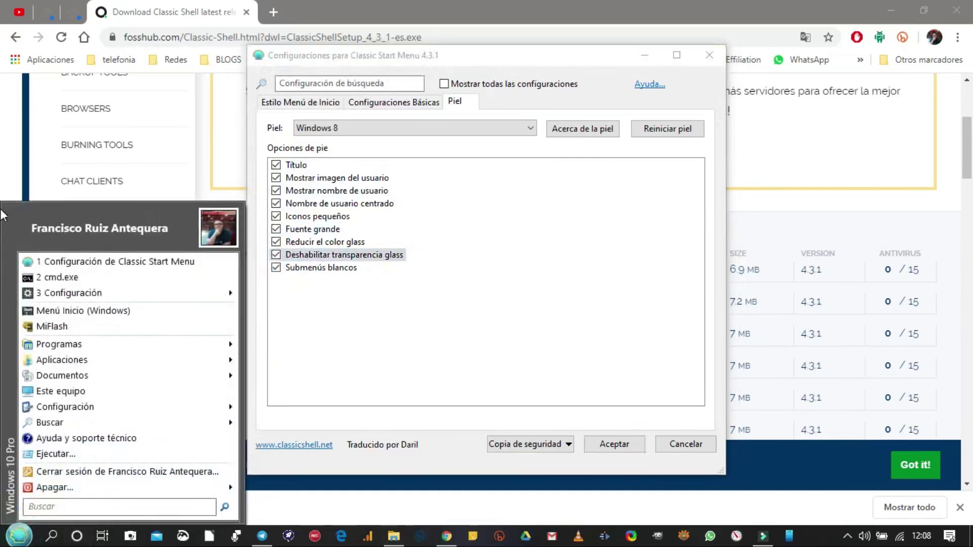
pyautogui.click(276, 255)
pyautogui.click(28, 539)
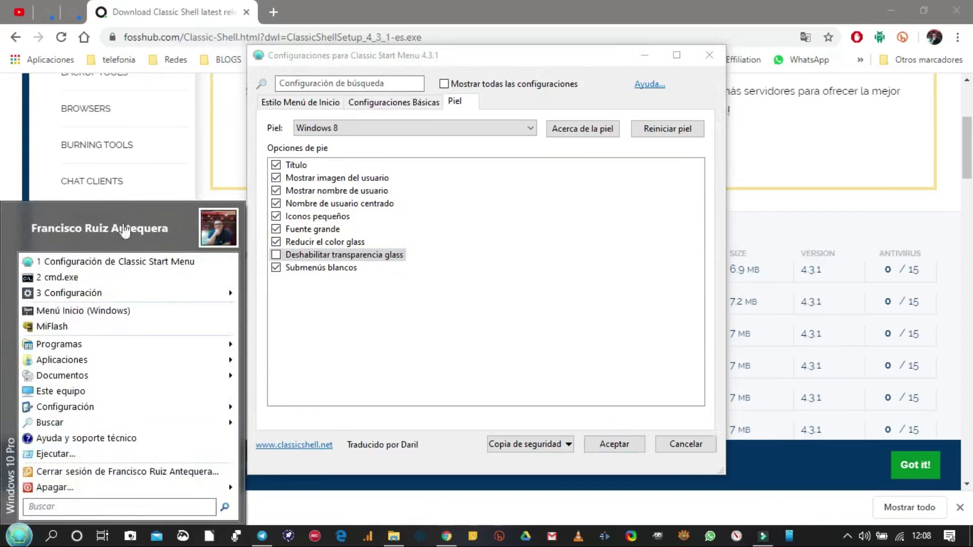
# - Set the Start menu skin to Windows Aero, preview the Start menu, and close it
pyautogui.click(527, 130)
pyautogui.click(405, 209)
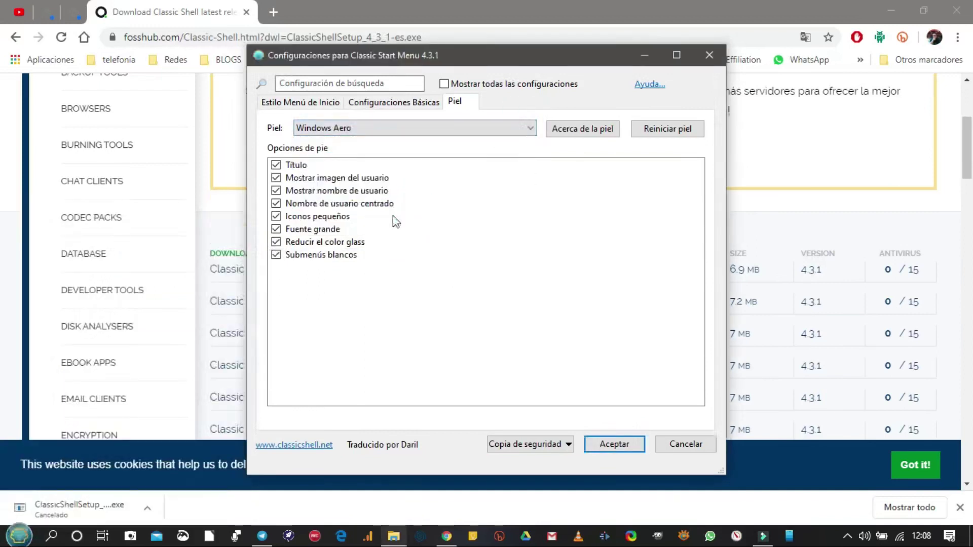
pyautogui.click(24, 533)
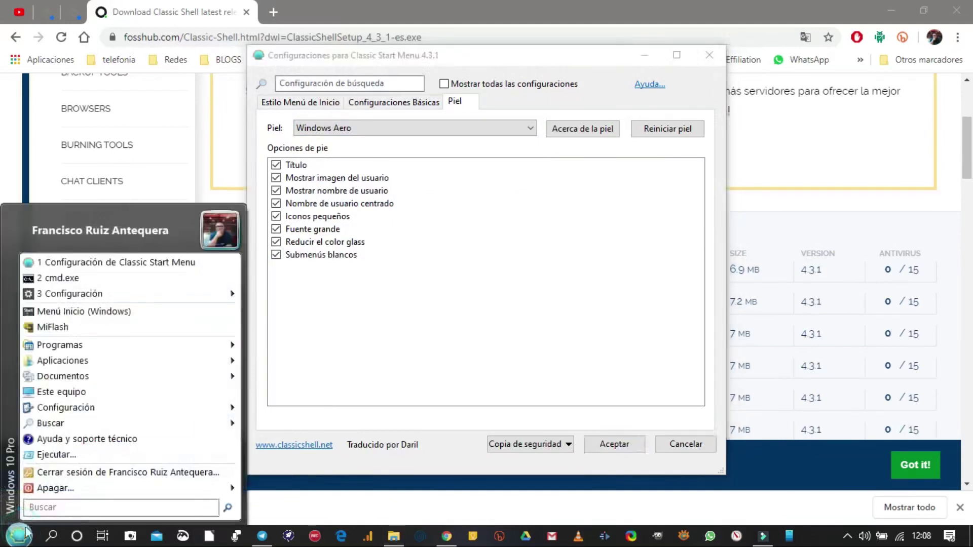
pyautogui.click(387, 297)
# - Set the Start menu skin to Windows Basic and preview the Start menu
pyautogui.click(530, 129)
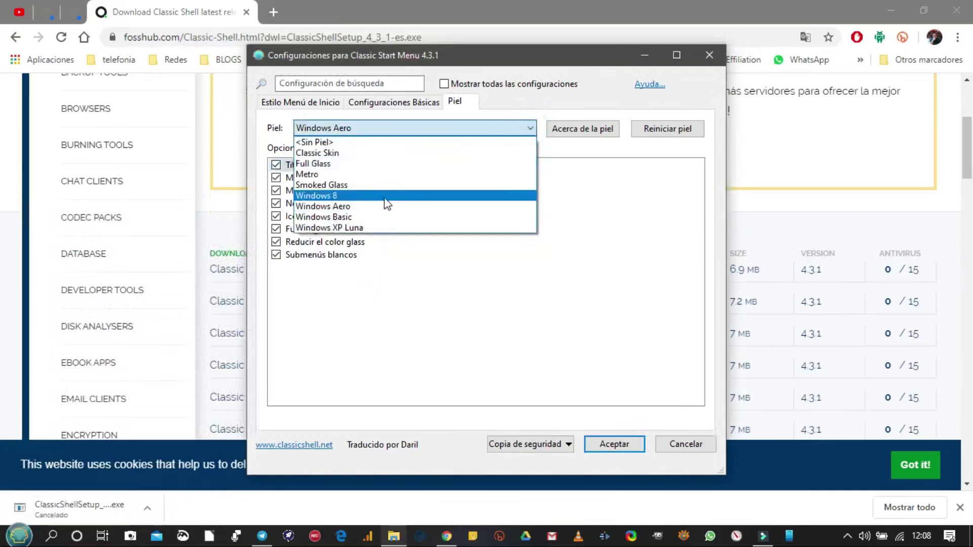
pyautogui.click(384, 218)
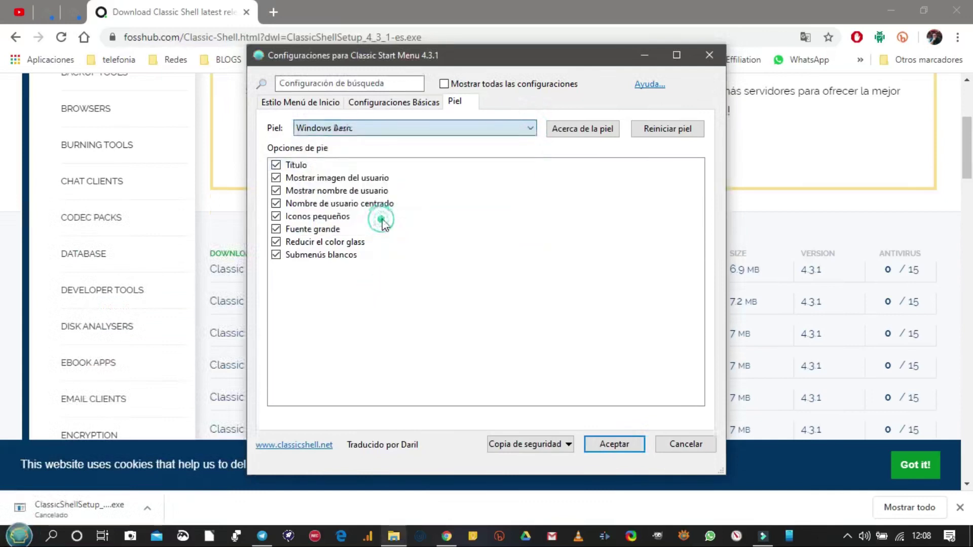
pyautogui.click(18, 536)
pyautogui.click(17, 535)
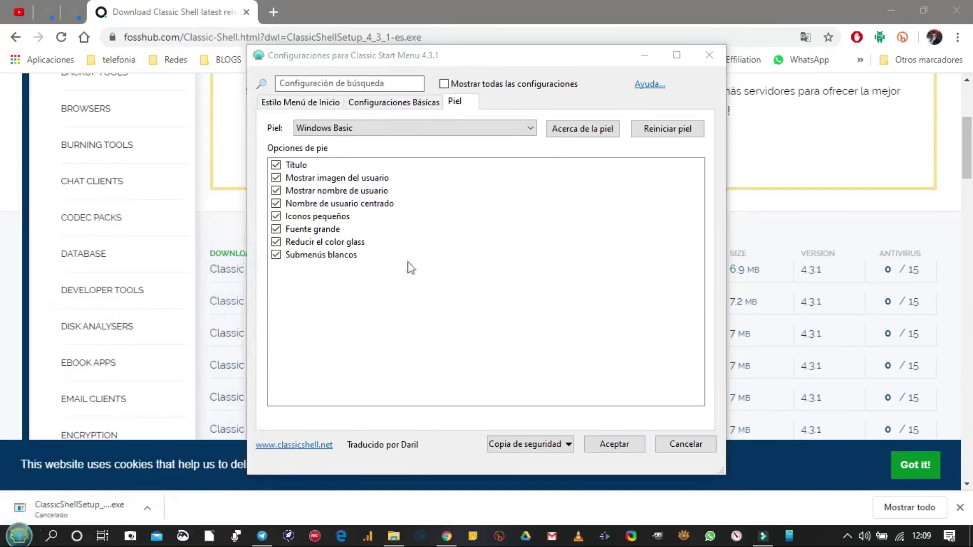
# - Set the Start menu skin to Windows XP Luna and turn off Iconos pequeños, previewing the Start menu after each change
pyautogui.click(524, 132)
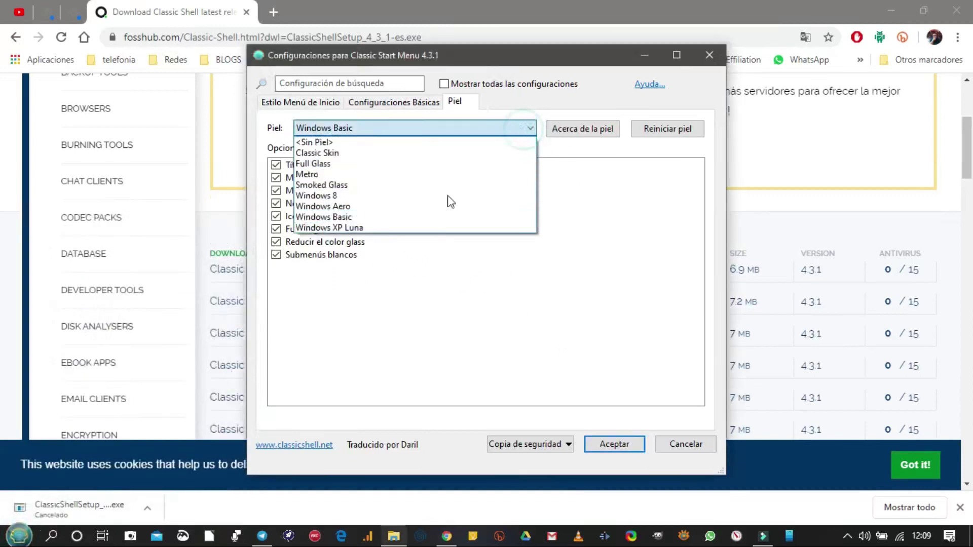
pyautogui.click(430, 228)
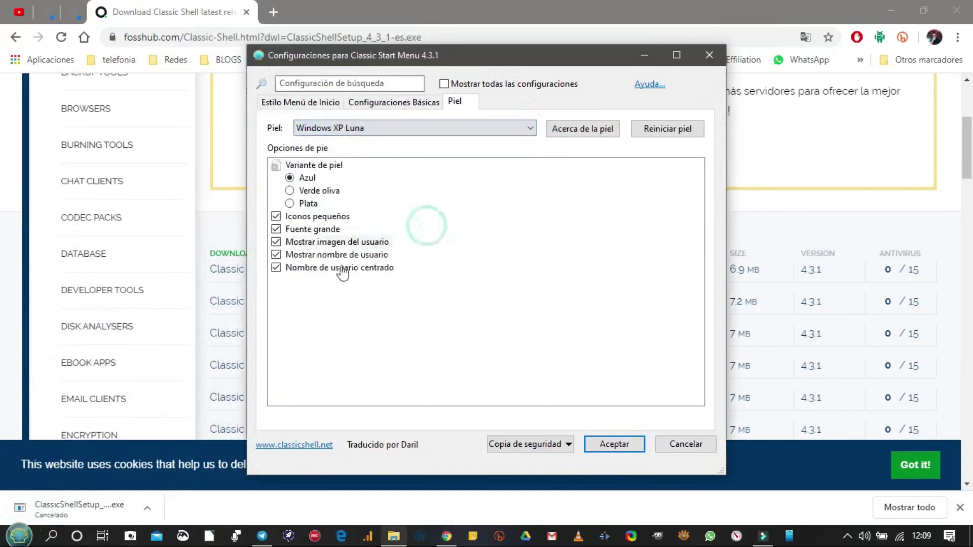
pyautogui.click(11, 540)
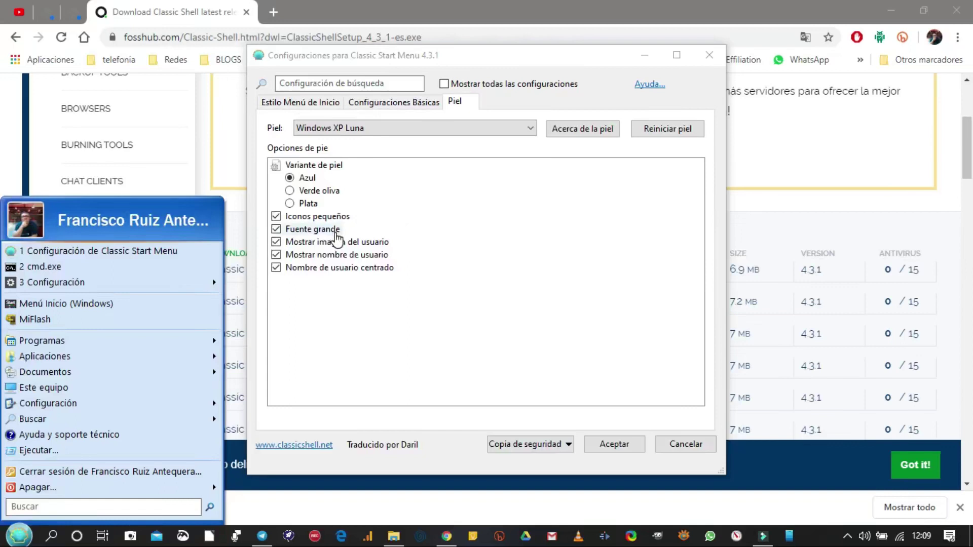
pyautogui.click(276, 217)
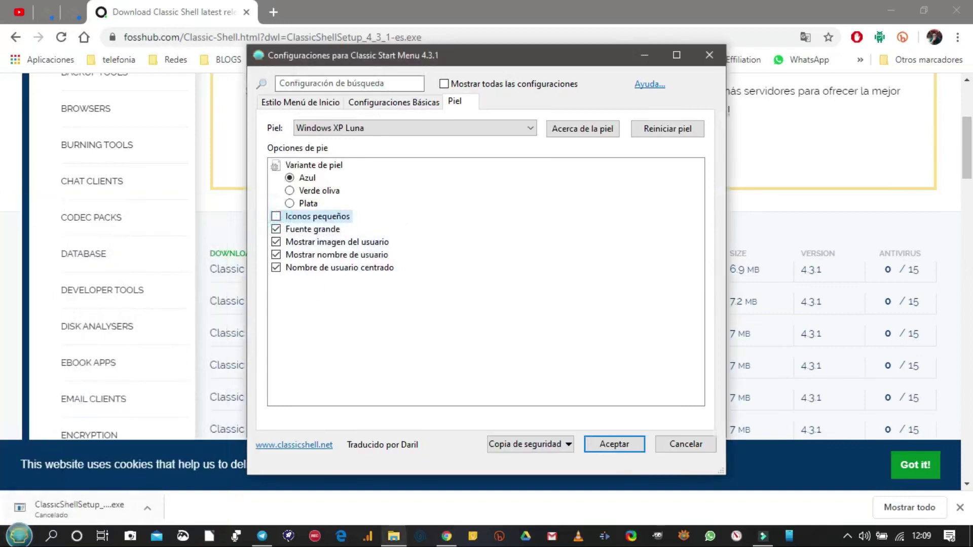
pyautogui.click(19, 535)
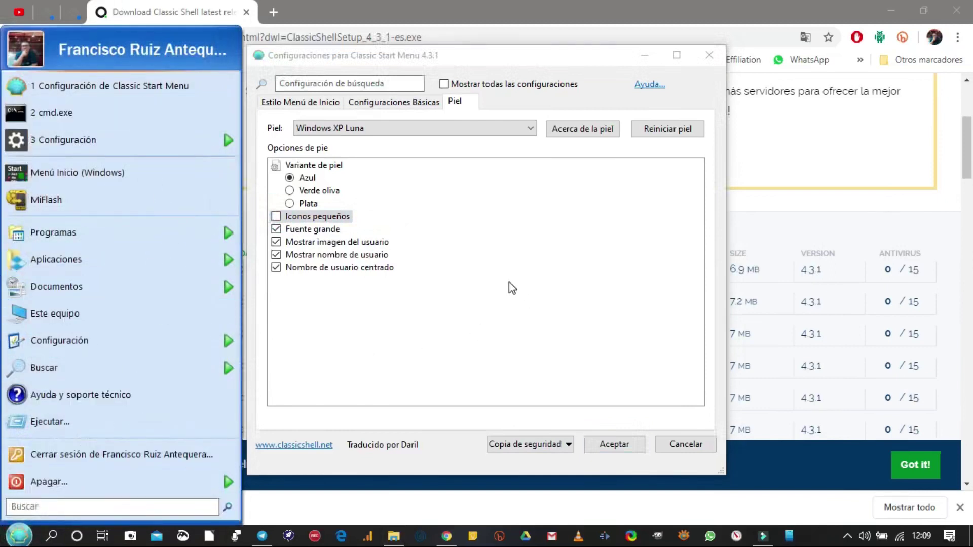
# - Try the Windows XP Luna skin without Fuente grande, then turn the option back on, previewing the Start menu each time
pyautogui.click(277, 229)
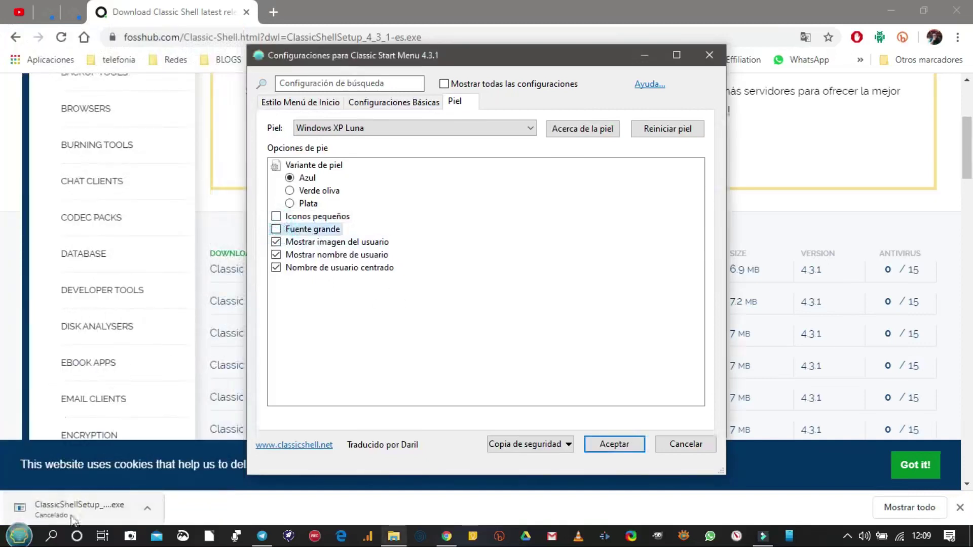
pyautogui.click(21, 539)
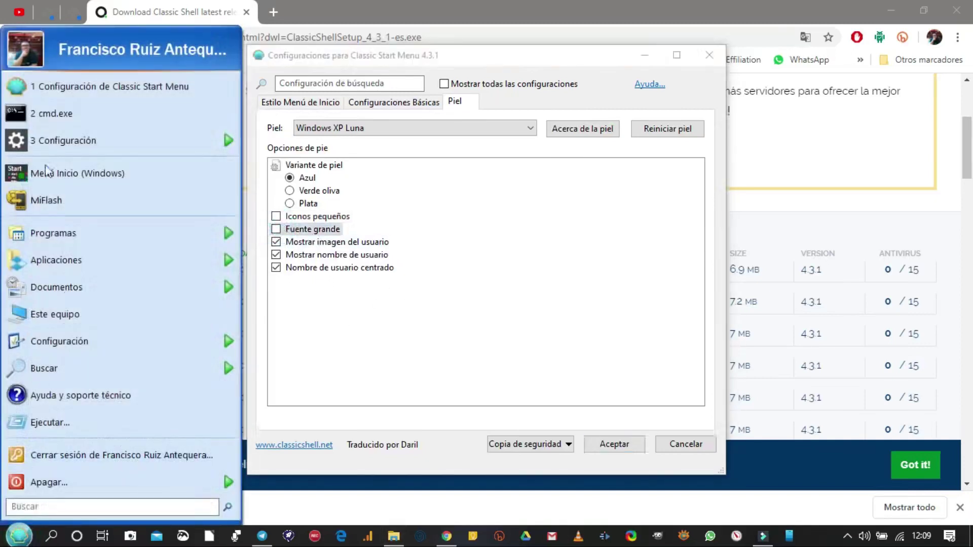
pyautogui.click(275, 229)
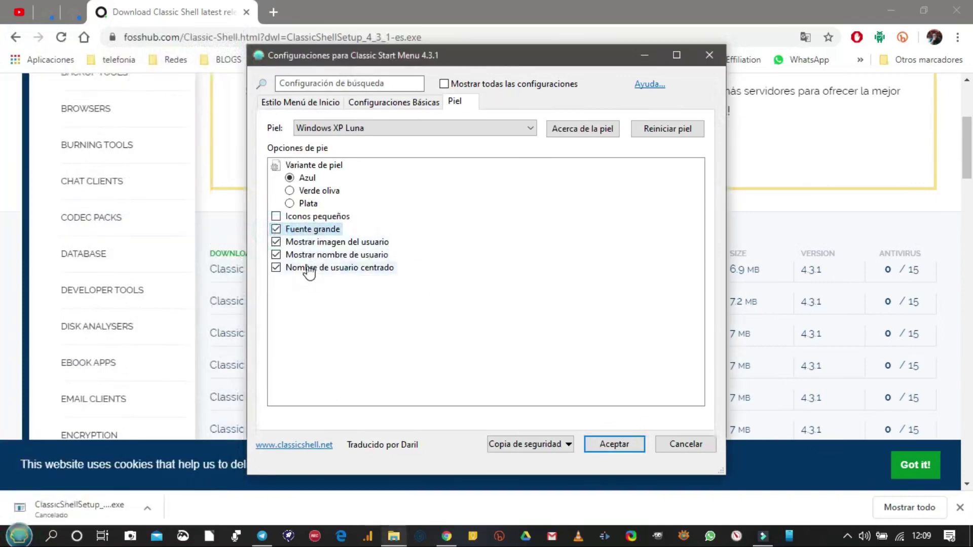
pyautogui.click(24, 538)
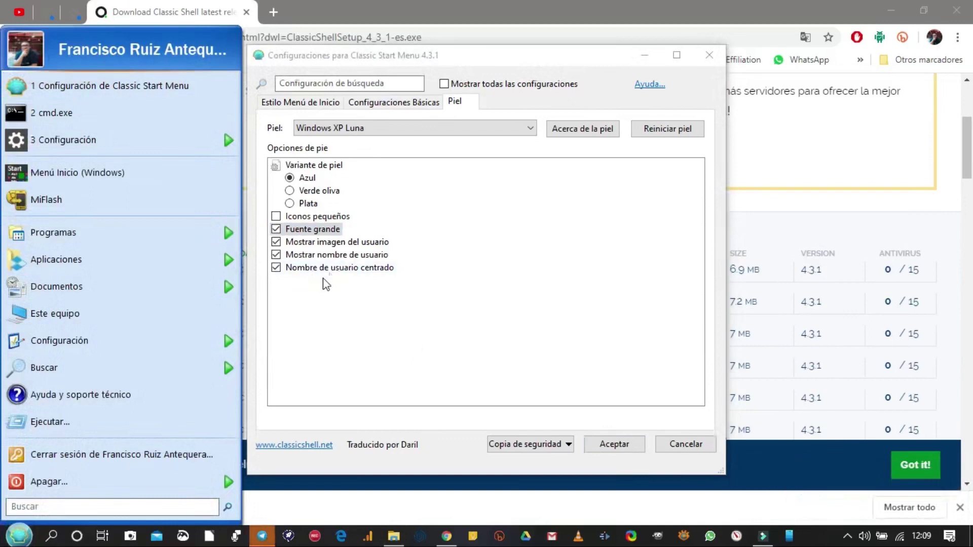
# - Try turning off Nombre de usuario centrado on the Windows XP Luna skin, preview the Start menu, and turn the option back on
pyautogui.click(276, 268)
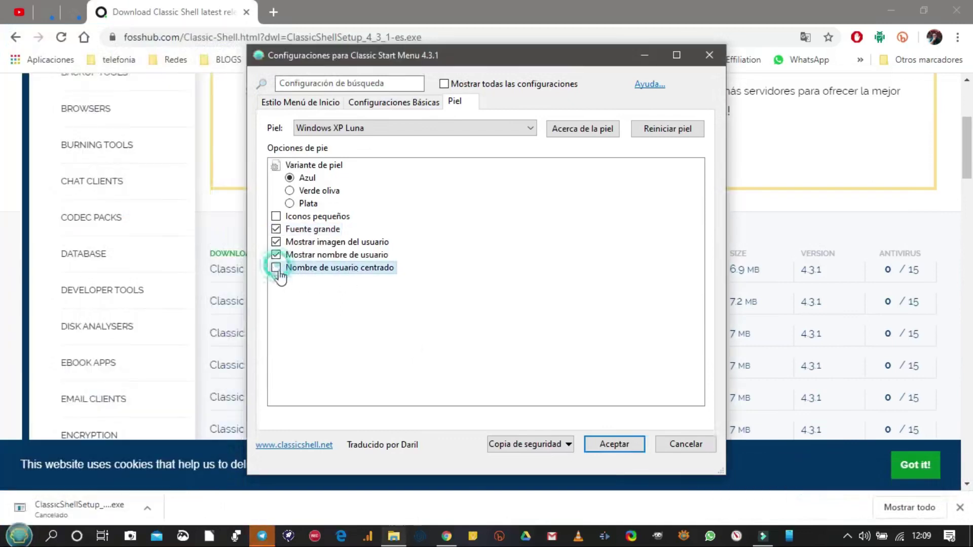
pyautogui.click(19, 537)
pyautogui.click(19, 539)
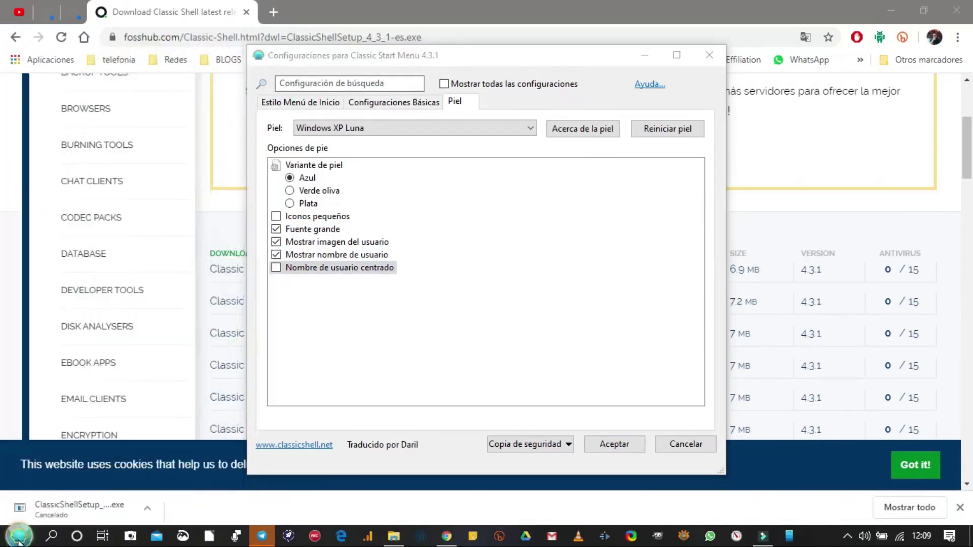
pyautogui.click(275, 269)
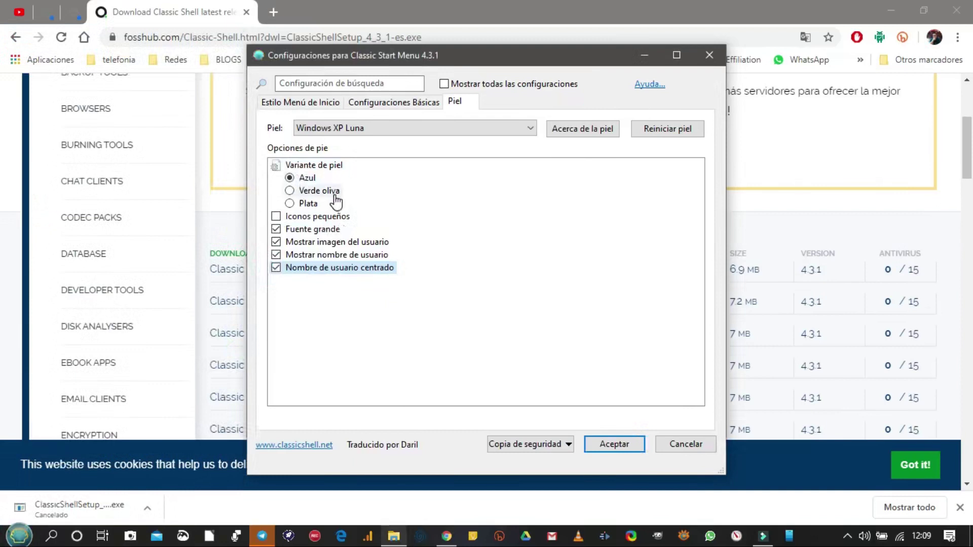
# - Try the Plata and Verde oliva variants of the Windows XP Luna skin, then return to Azul, previewing the Start menu each time
pyautogui.click(292, 205)
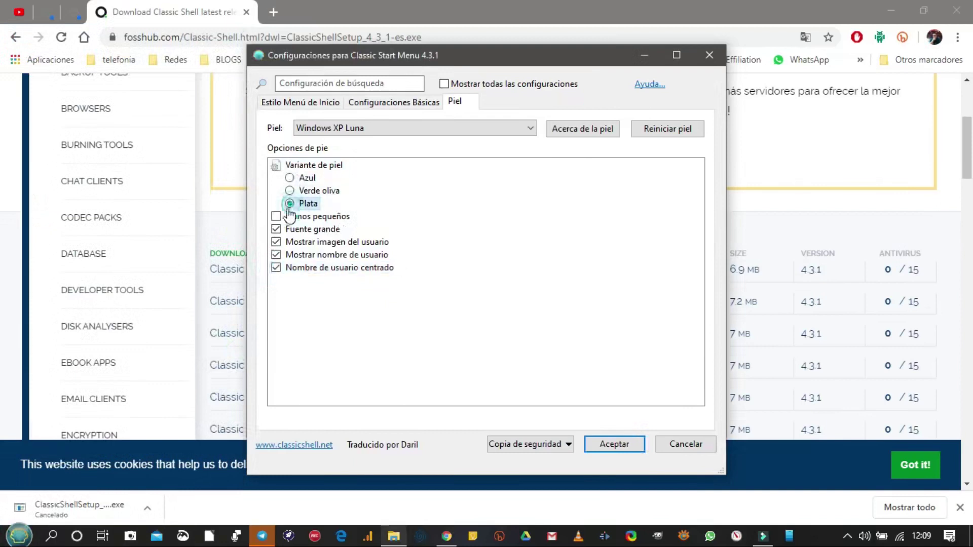
pyautogui.click(20, 537)
pyautogui.click(20, 537)
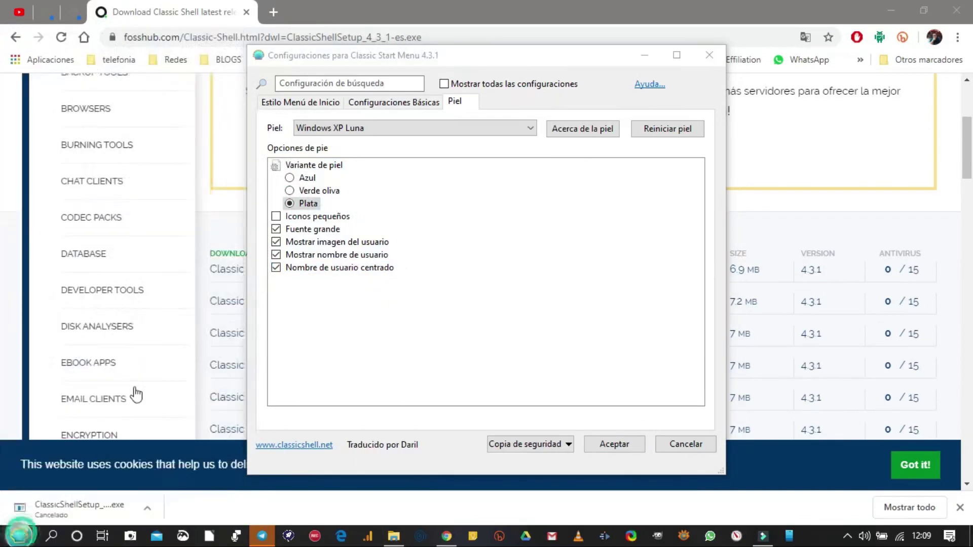
pyautogui.click(290, 191)
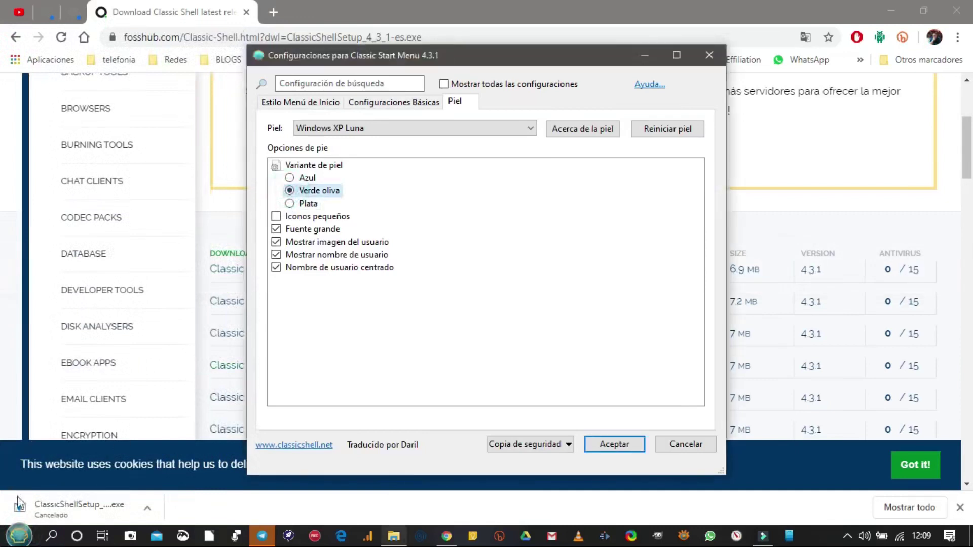
pyautogui.click(23, 538)
pyautogui.click(23, 538)
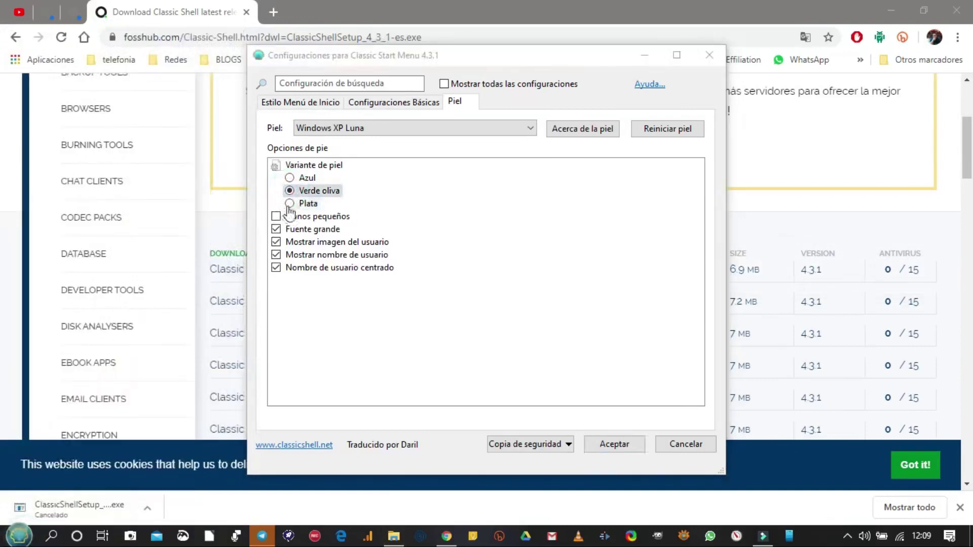
pyautogui.click(289, 178)
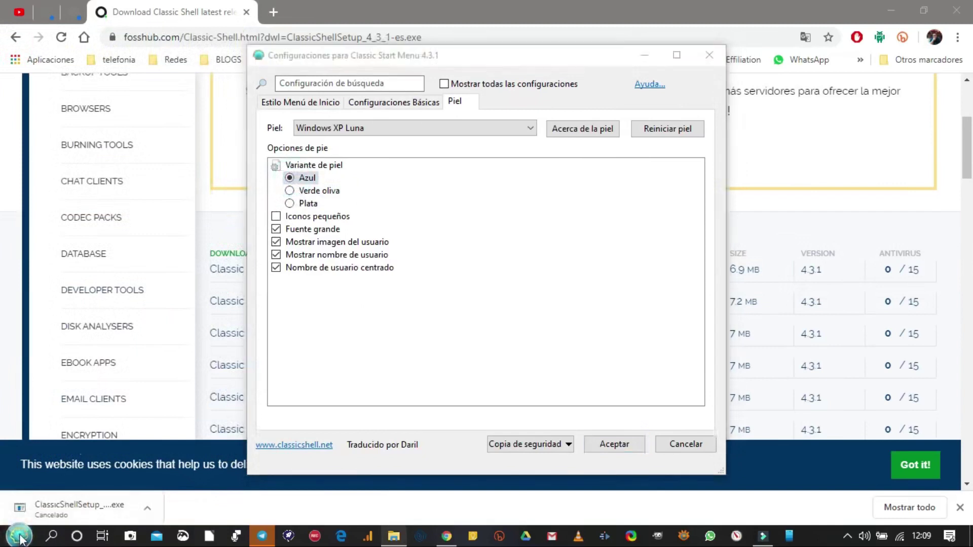
pyautogui.click(20, 536)
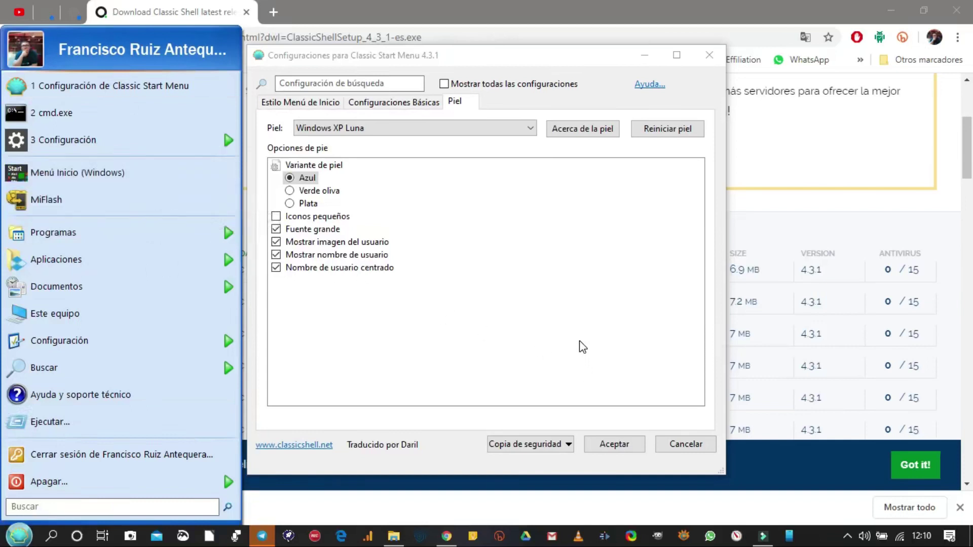
# - Look through the basic settings for the Start menu's opening shortcuts and displayed elements
pyautogui.click(416, 105)
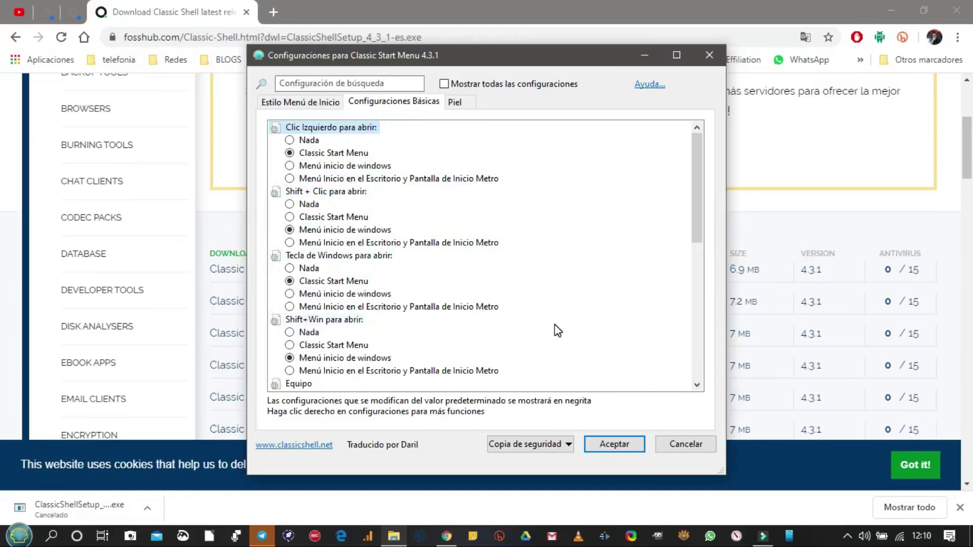
pyautogui.press('super')
pyautogui.press('super')
pyautogui.scroll(-9, 380, 304)
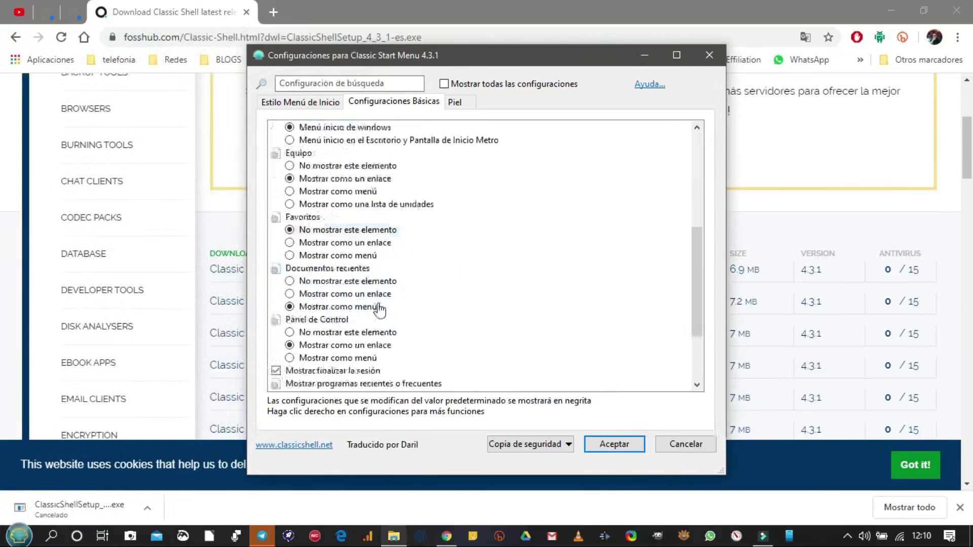
pyautogui.scroll(9, 381, 310)
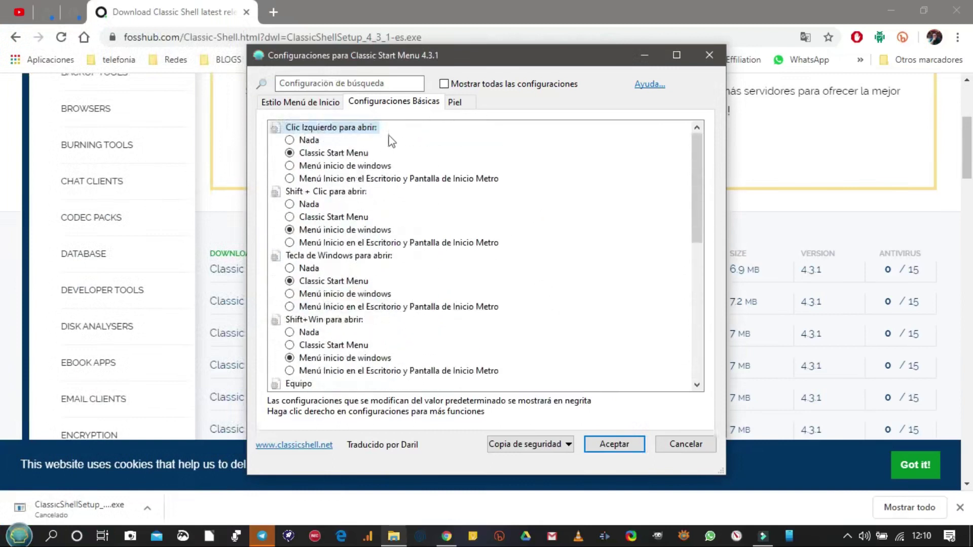
# - Try the Clasico con dos columnas Start menu style, then return to Estilo clasico, previewing the Start menu each time
pyautogui.click(309, 102)
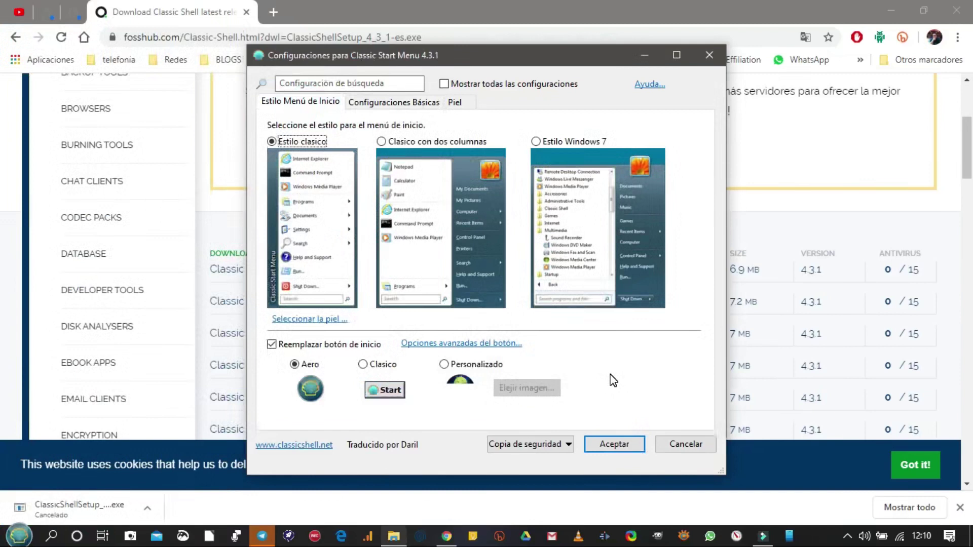
pyautogui.click(383, 141)
pyautogui.click(18, 536)
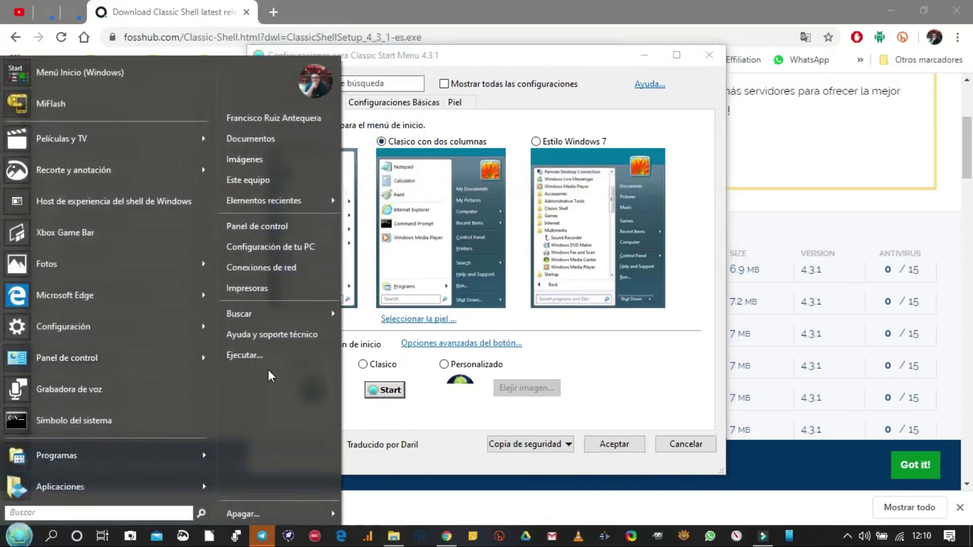
pyautogui.click(24, 540)
pyautogui.press('Left')
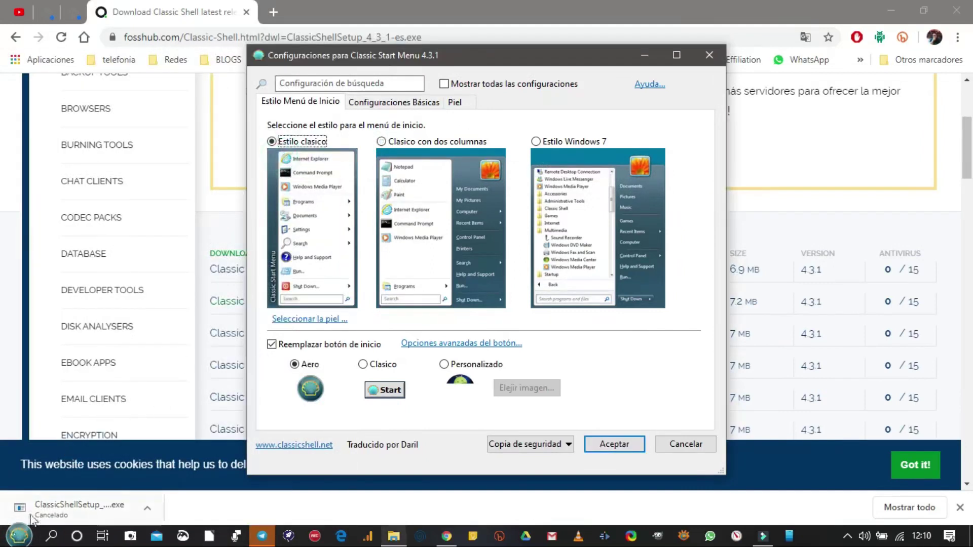
pyautogui.click(20, 536)
pyautogui.click(20, 536)
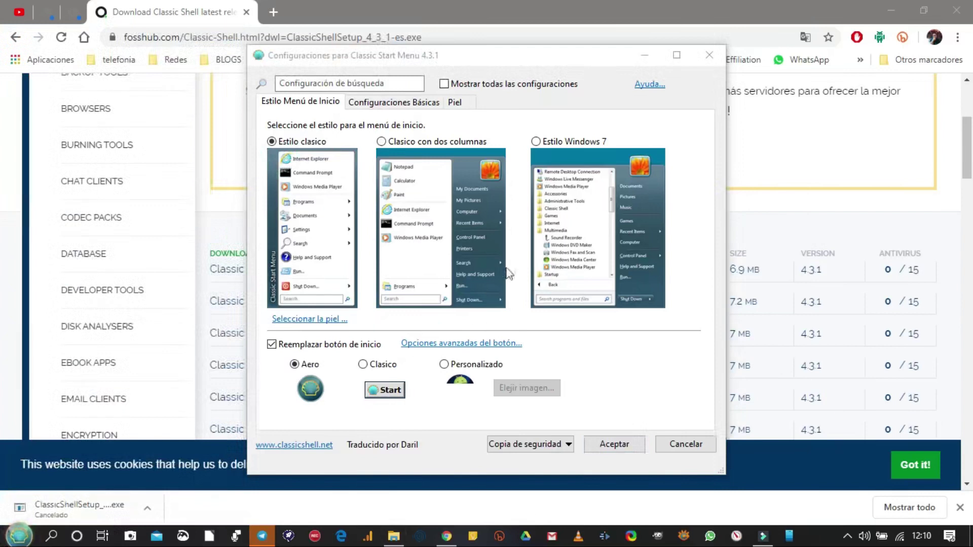
# - Set the Start menu style to Estilo Windows 7, preview the Start menu, and close it
pyautogui.click(572, 212)
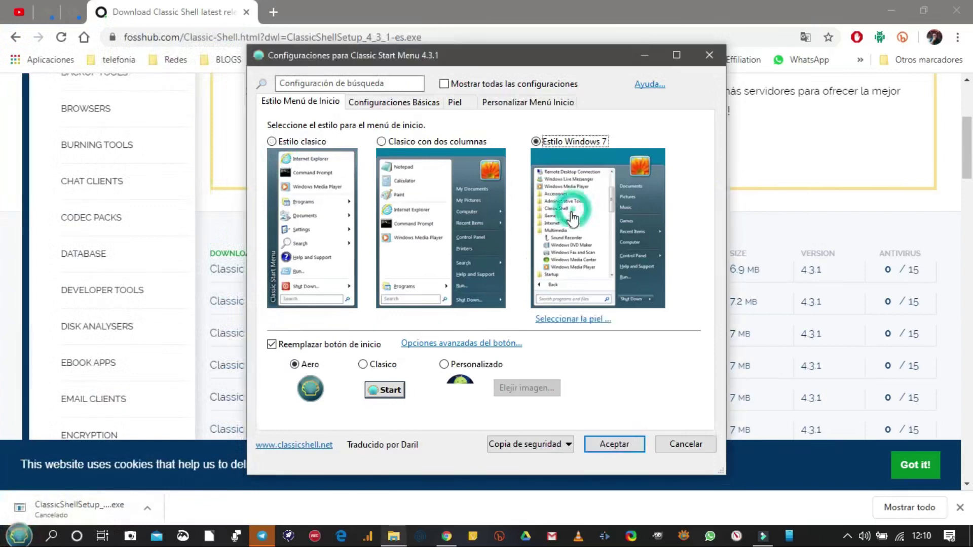
pyautogui.click(18, 537)
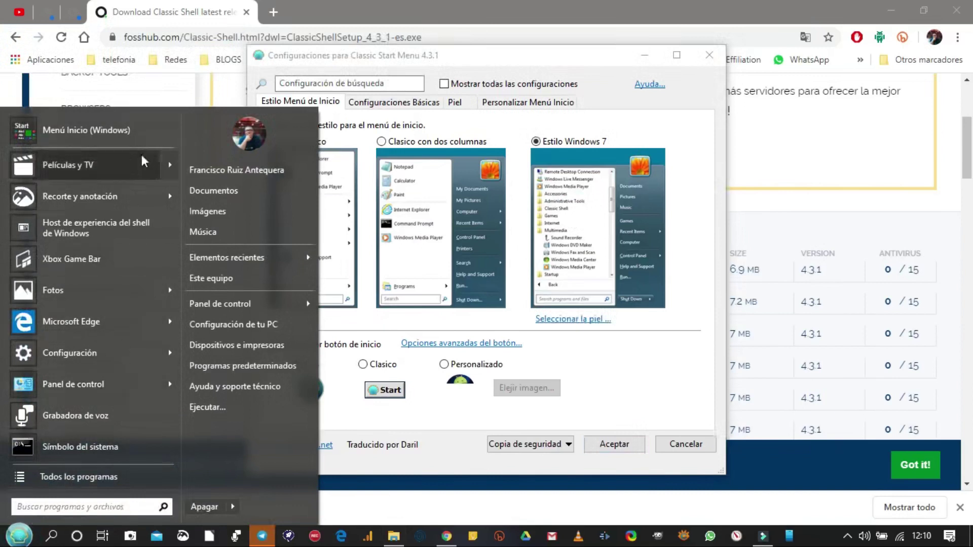
pyautogui.click(665, 365)
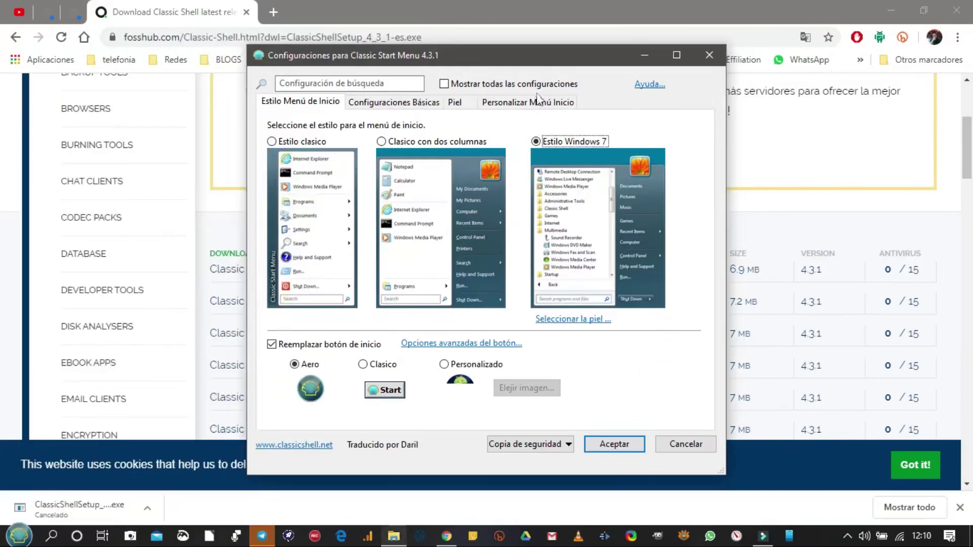
# - Set the Windows 7 style's skin to Windows 8, preview the Start menu, and close it
pyautogui.click(455, 103)
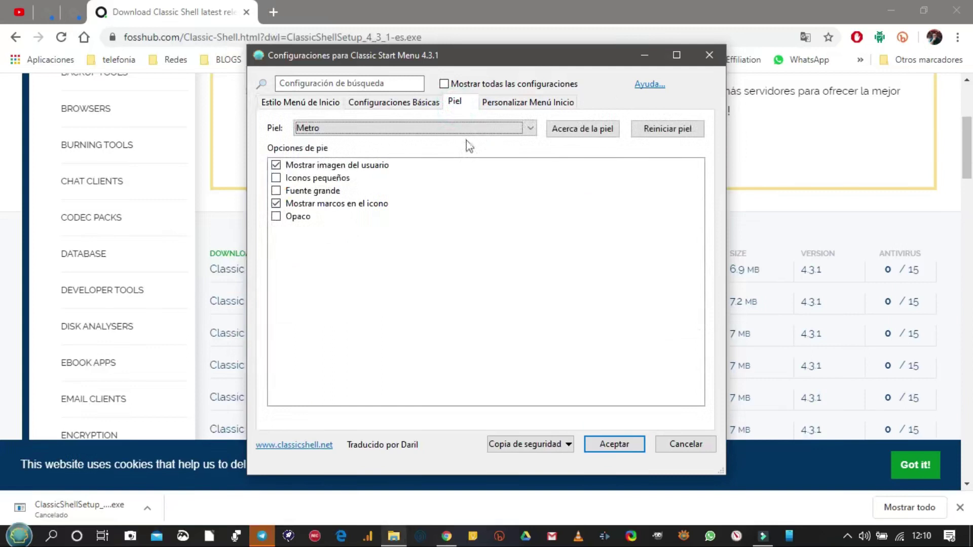
pyautogui.click(529, 129)
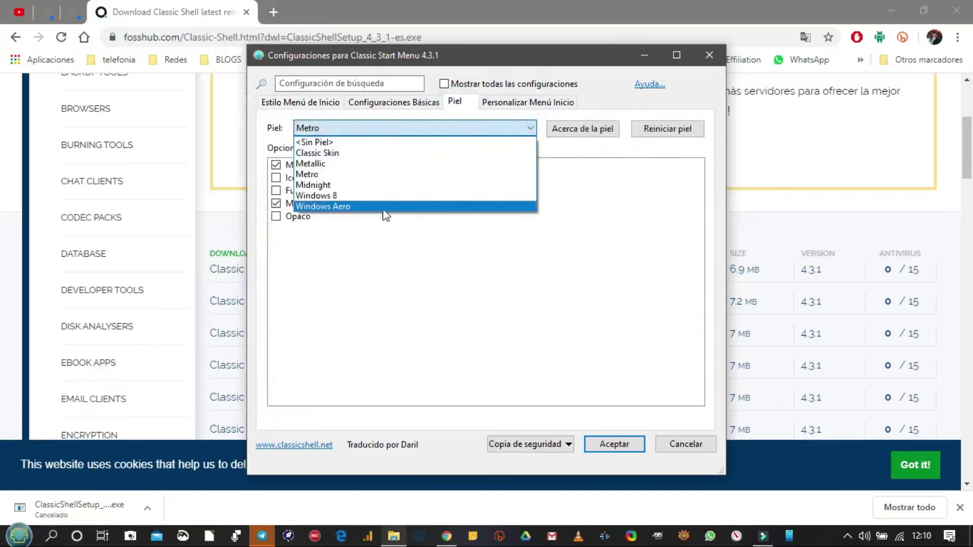
pyautogui.click(388, 195)
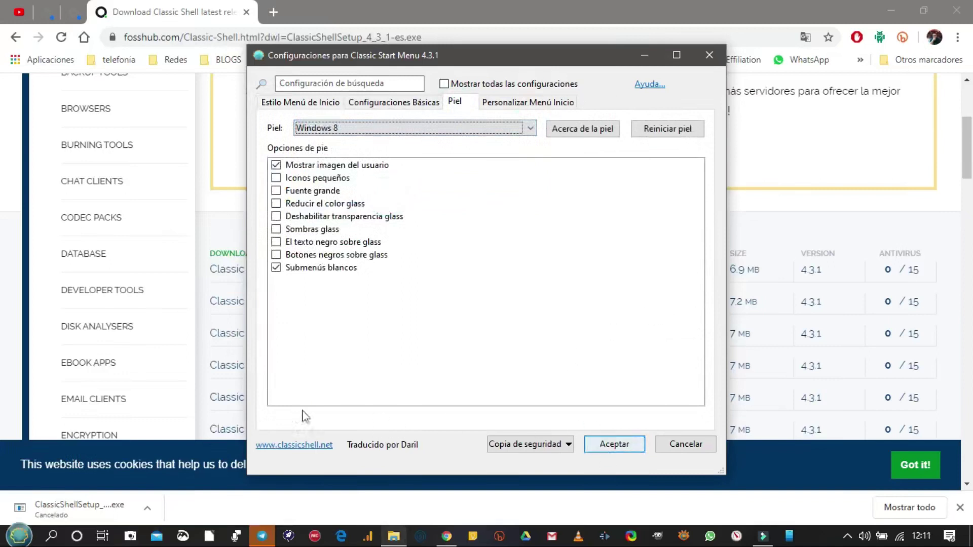
pyautogui.click(11, 537)
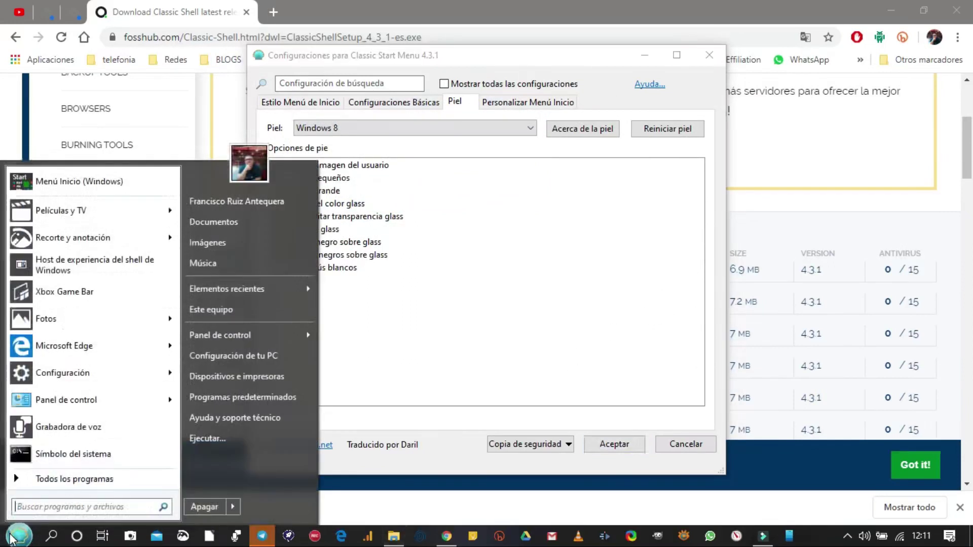
pyautogui.click(11, 537)
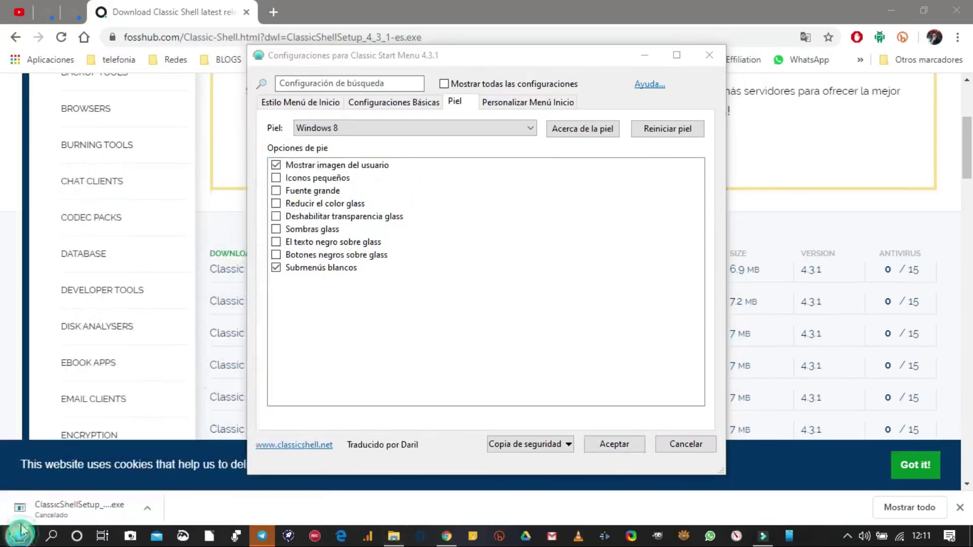
# - Set the Windows 7 style's skin to Classic Skin and preview the Start menu
pyautogui.click(530, 128)
pyautogui.click(337, 152)
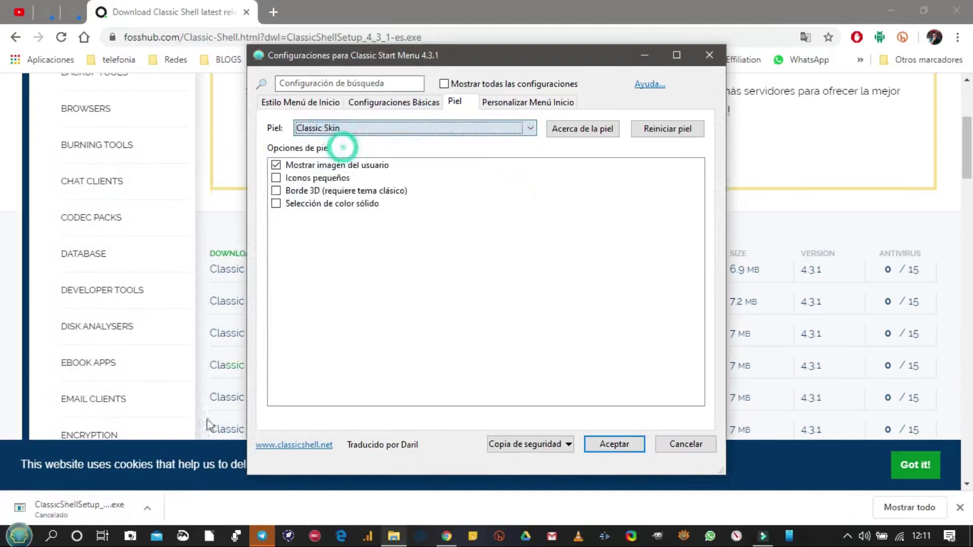
pyautogui.click(11, 536)
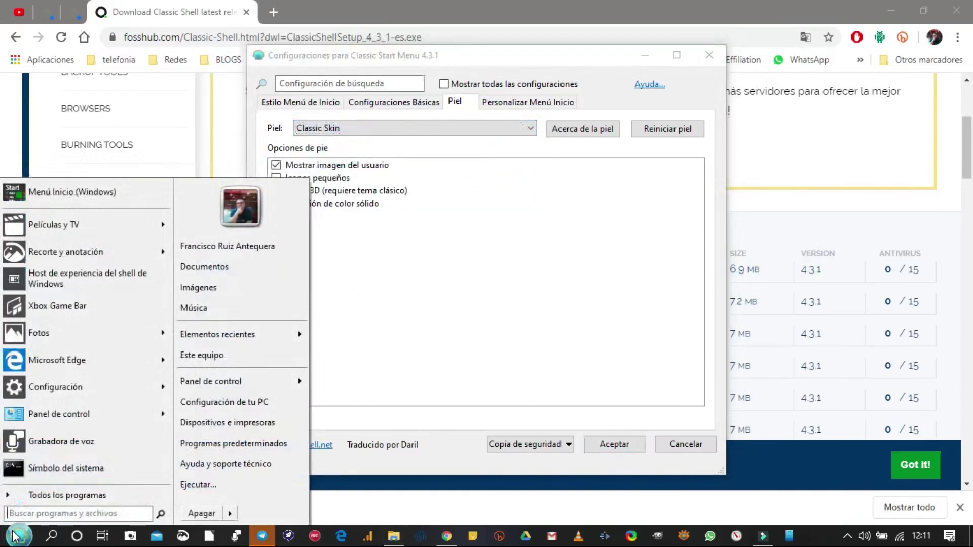
# - Try the Metallic skin for the Windows 7 style and preview the Start menu
pyautogui.click(11, 536)
pyautogui.click(530, 128)
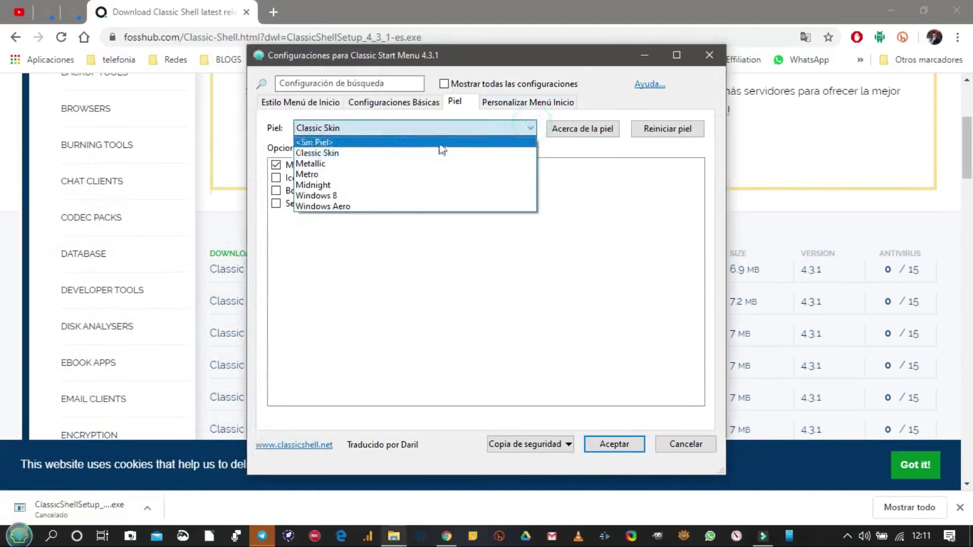
pyautogui.click(410, 163)
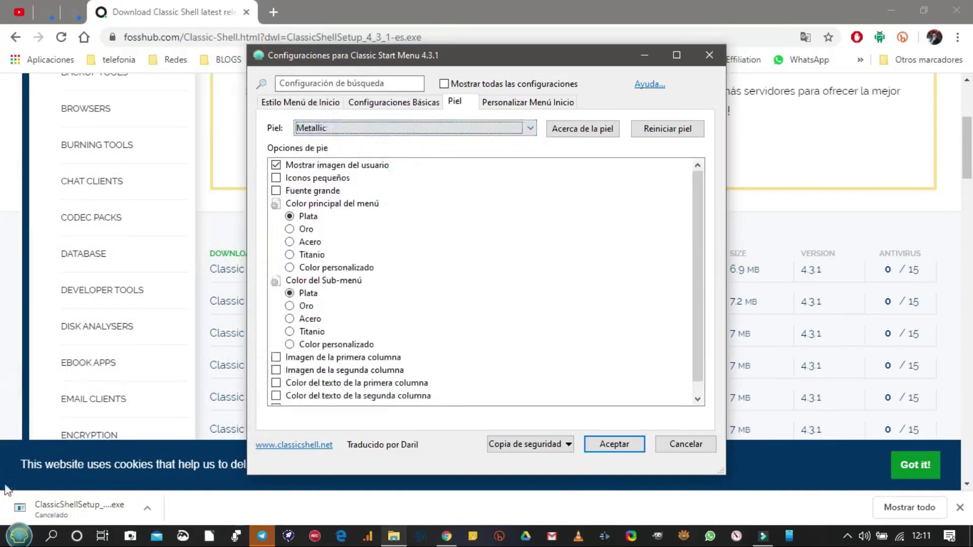
pyautogui.click(19, 537)
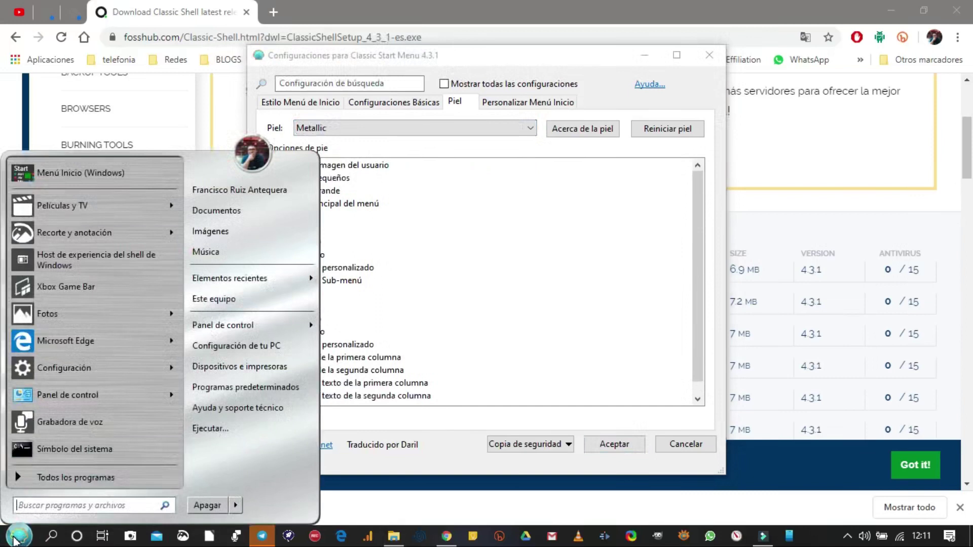
# - Set the Windows 7 style's skin to Windows Aero, preview the Start menu, and close it
pyautogui.click(530, 130)
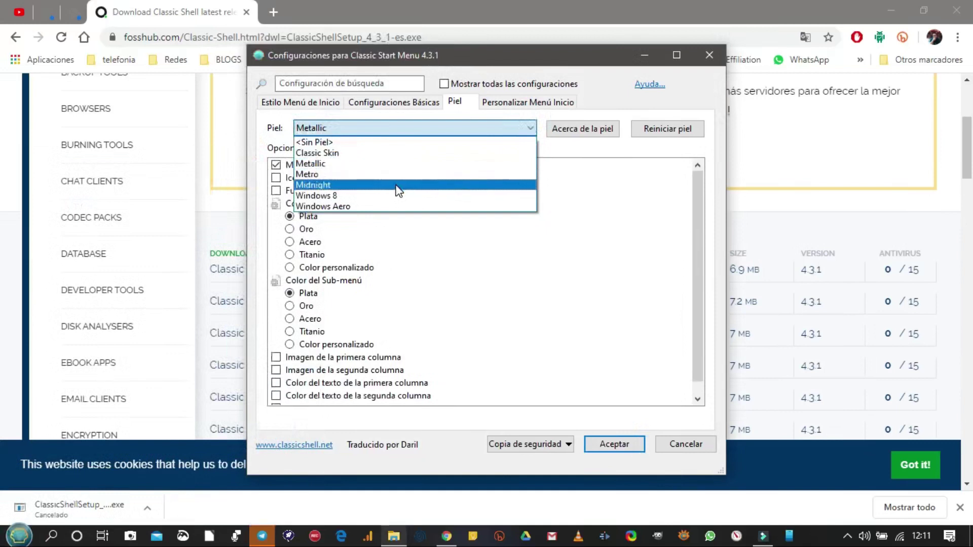
pyautogui.click(395, 207)
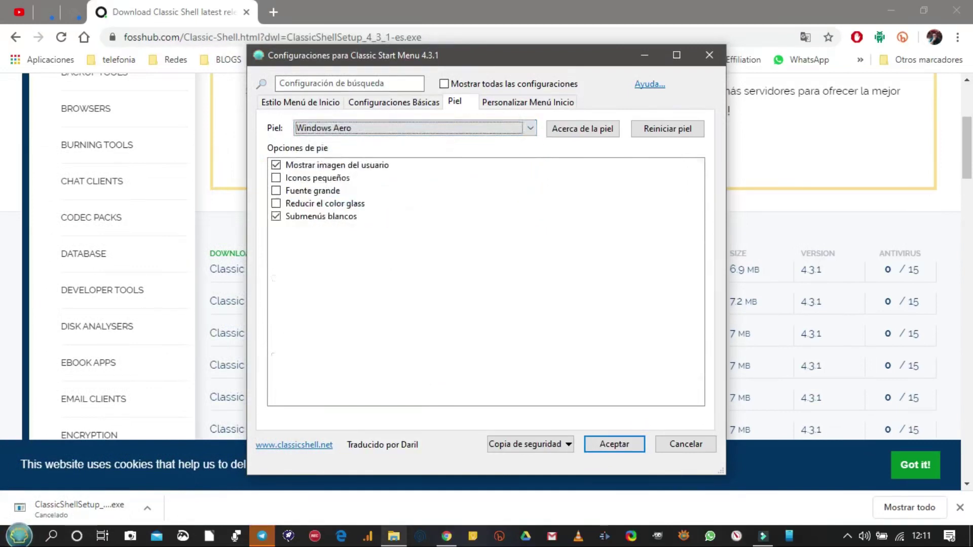
pyautogui.click(25, 541)
pyautogui.click(25, 540)
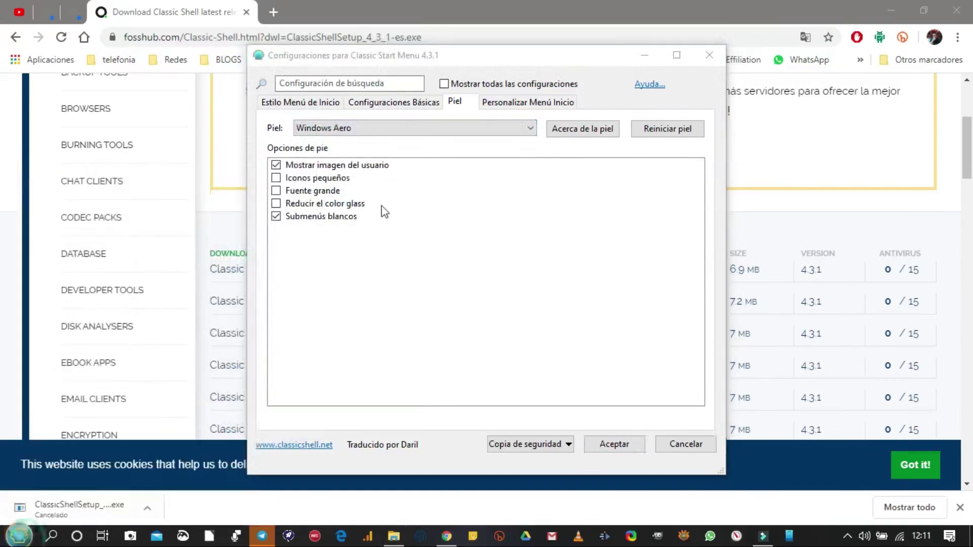
# - Set the Start menu style back to Estilo clasico, preview the Start menu, and close it
pyautogui.click(291, 101)
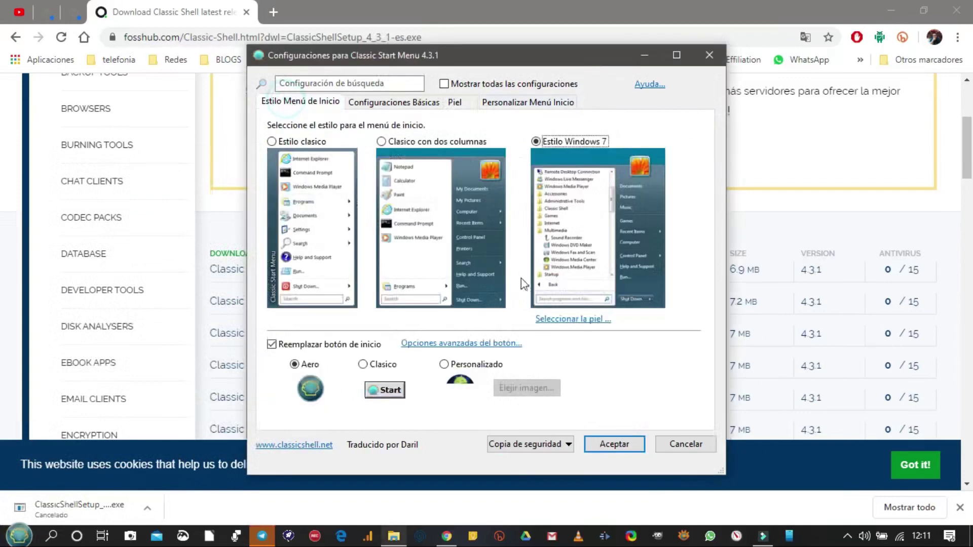
pyautogui.click(327, 234)
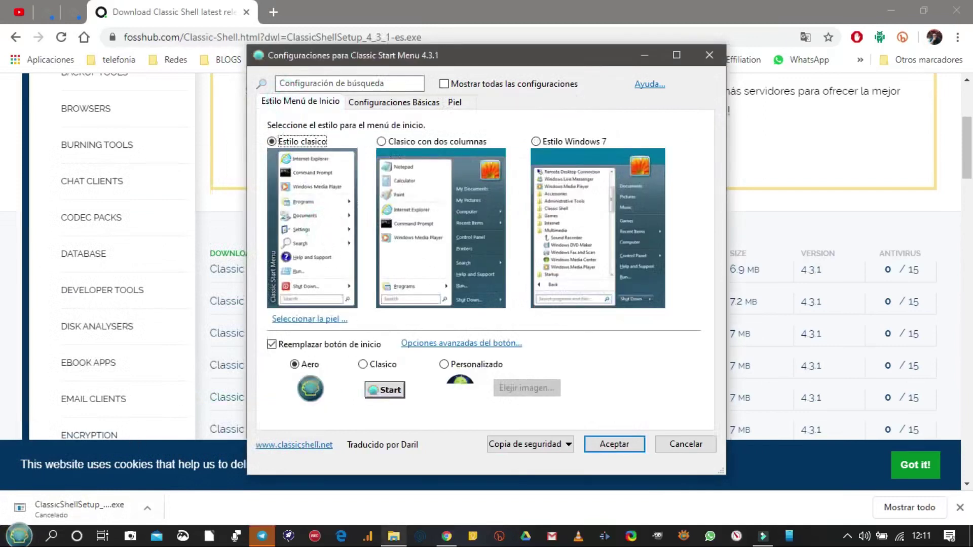
pyautogui.click(20, 540)
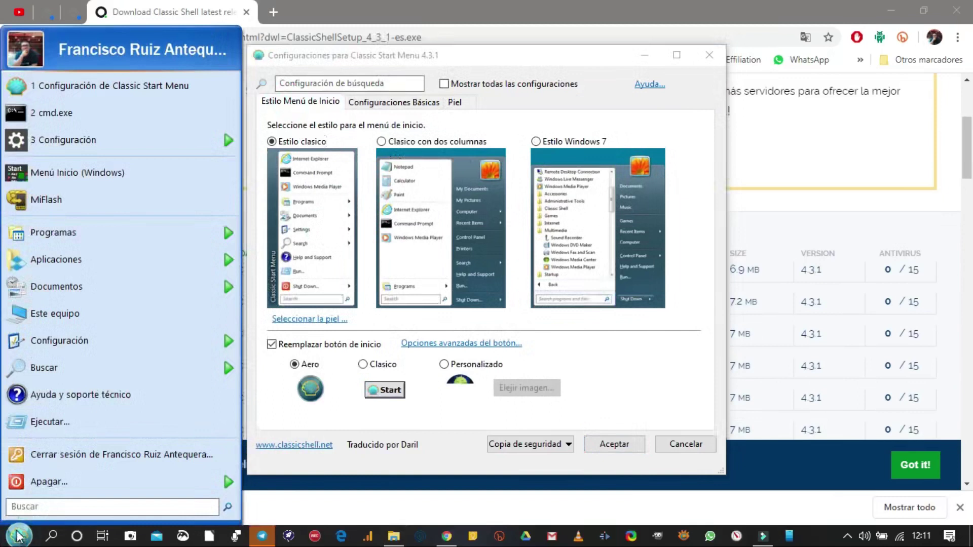
pyautogui.click(637, 379)
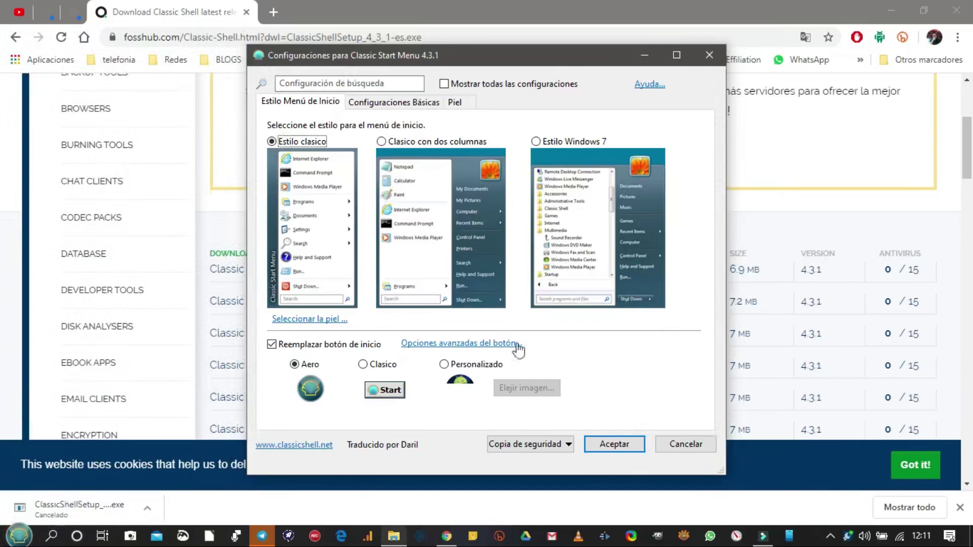
# - Try the Personalizado and Clasico replacement Start buttons, then return to the Aero button
pyautogui.click(444, 366)
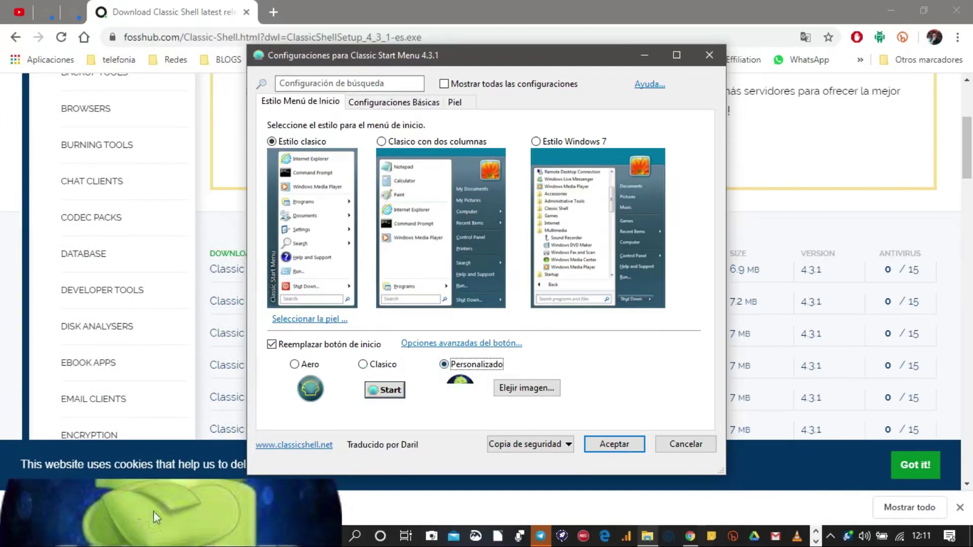
pyautogui.click(362, 365)
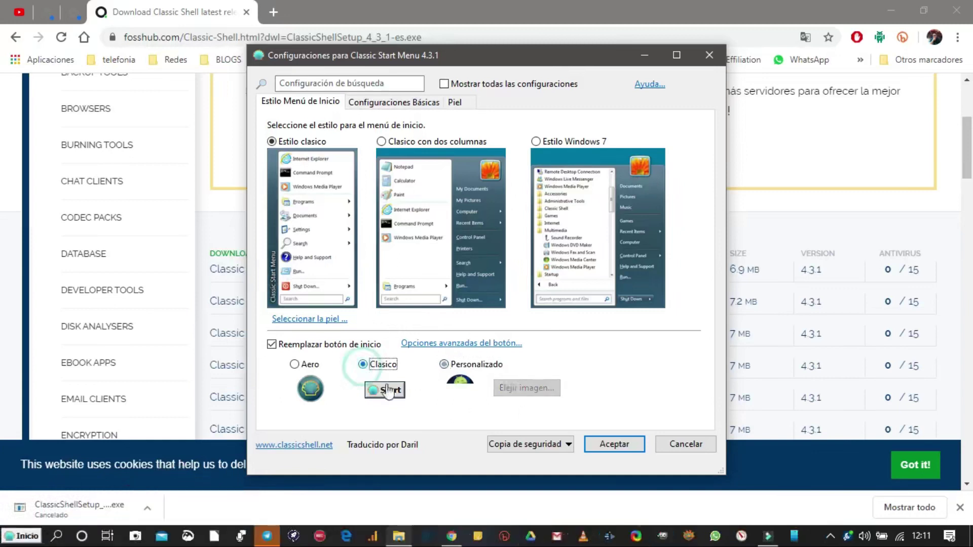
pyautogui.click(12, 536)
pyautogui.click(19, 537)
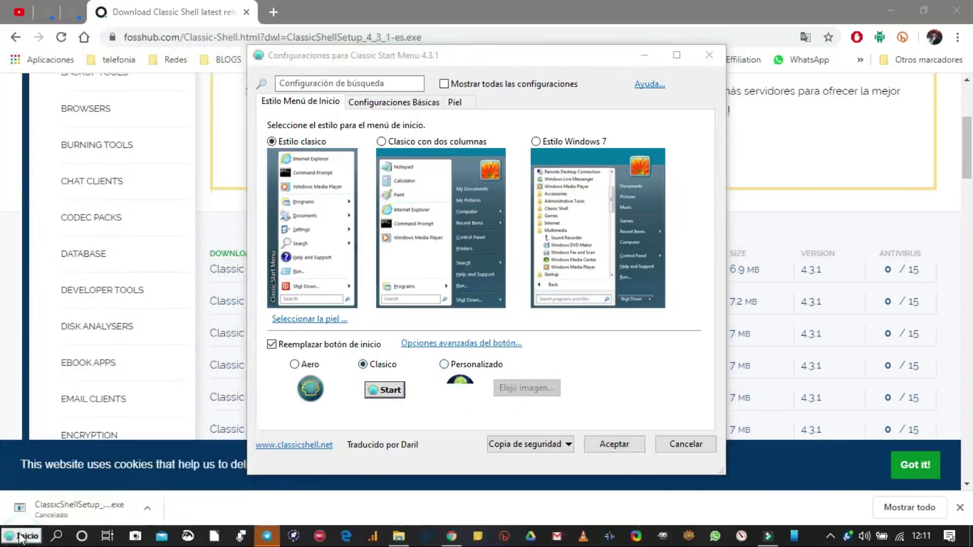
pyautogui.click(295, 365)
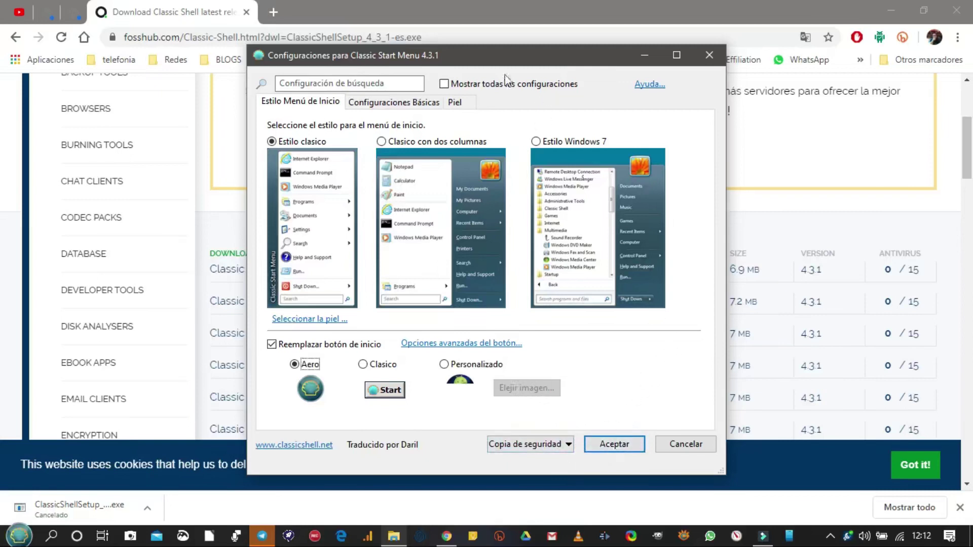
# - Show all settings, review the Windows 10, special items, context menu and sound options, and accept the configuration
pyautogui.click(443, 84)
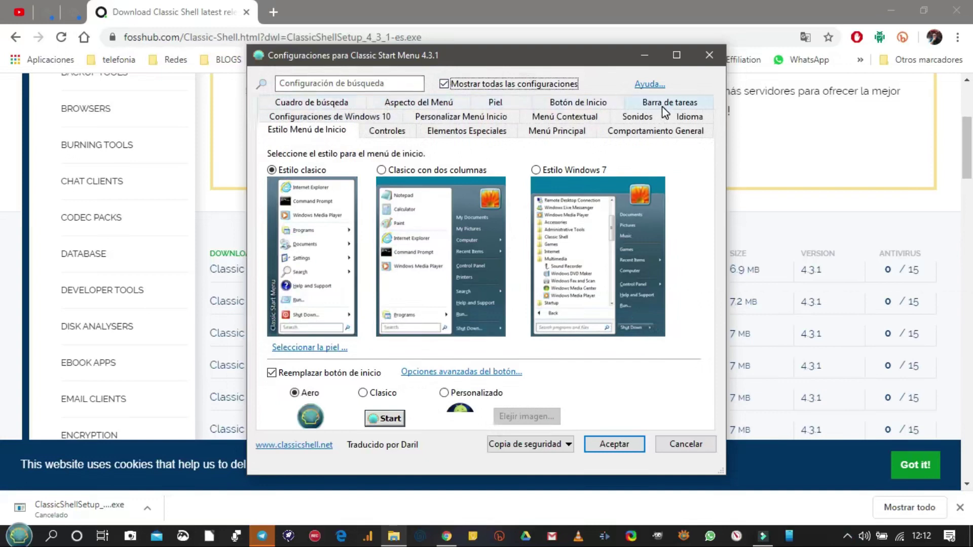
pyautogui.click(367, 120)
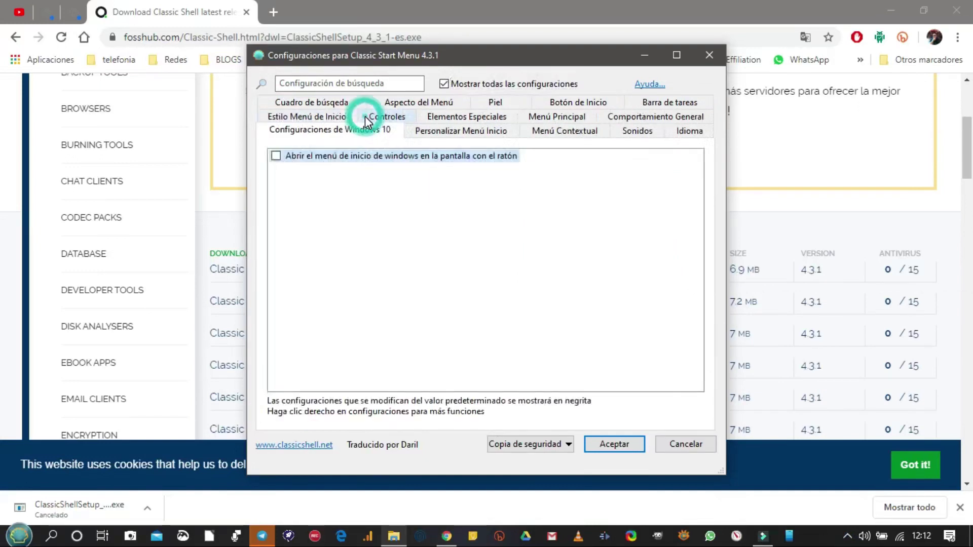
pyautogui.click(463, 117)
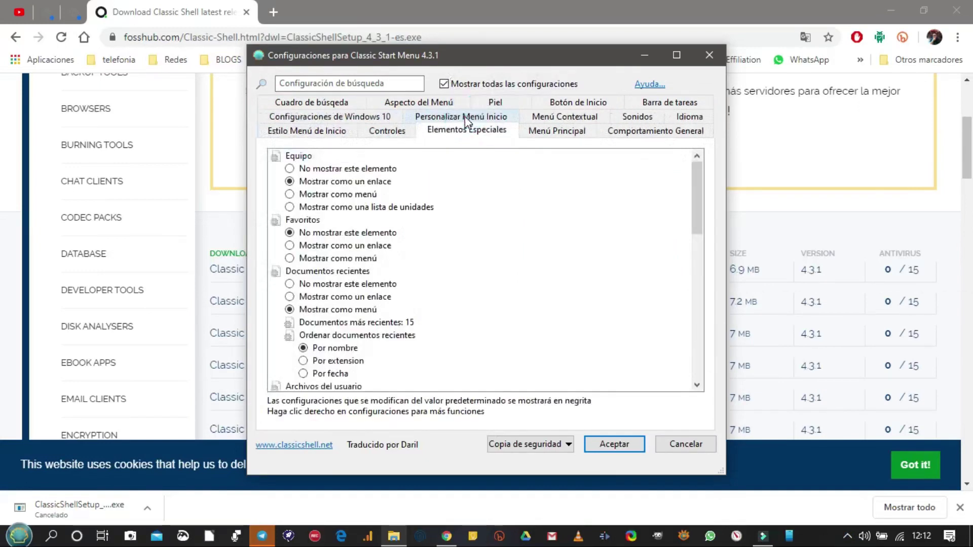
pyautogui.click(552, 117)
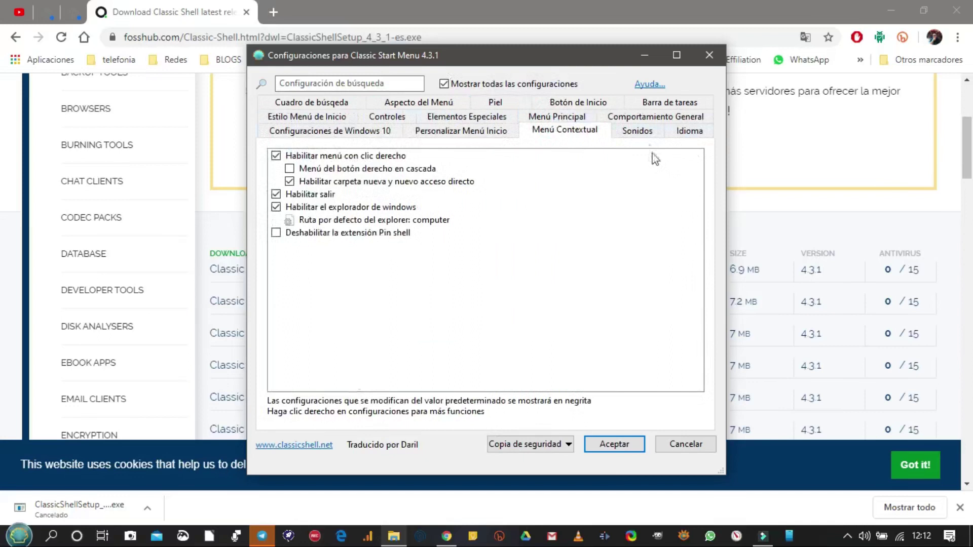
pyautogui.click(640, 132)
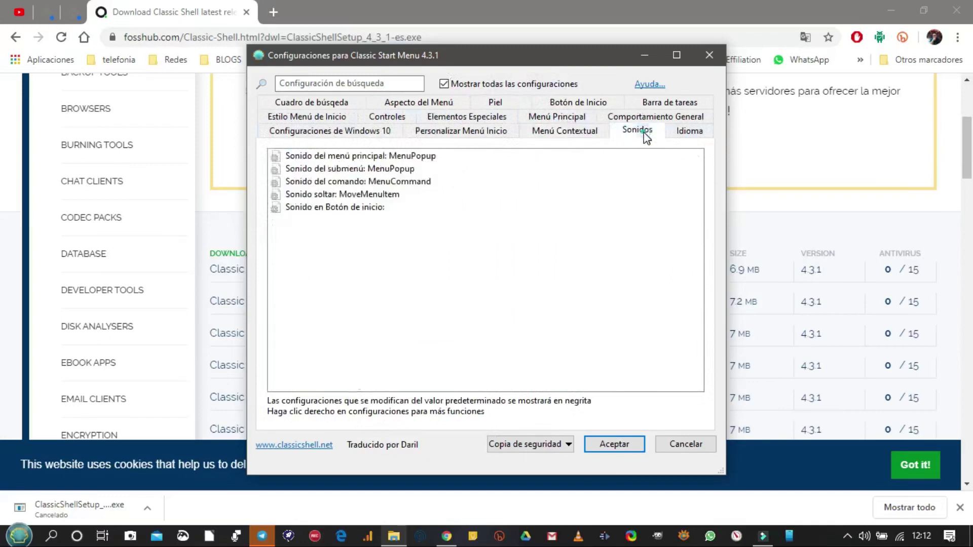
pyautogui.click(614, 444)
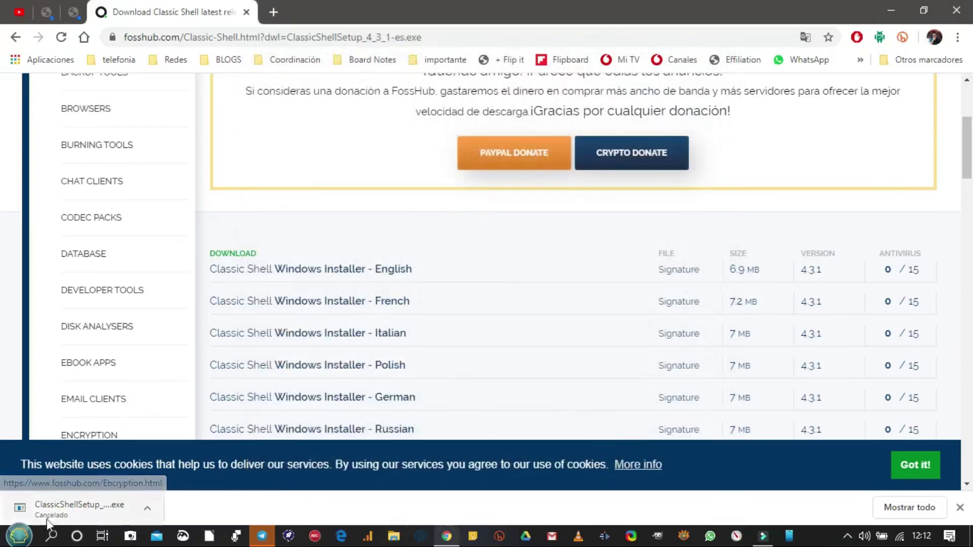
# - Review the power options offered by Apagar in the Start menu, cancel the shutdown, and check the Start menu again
pyautogui.click(18, 535)
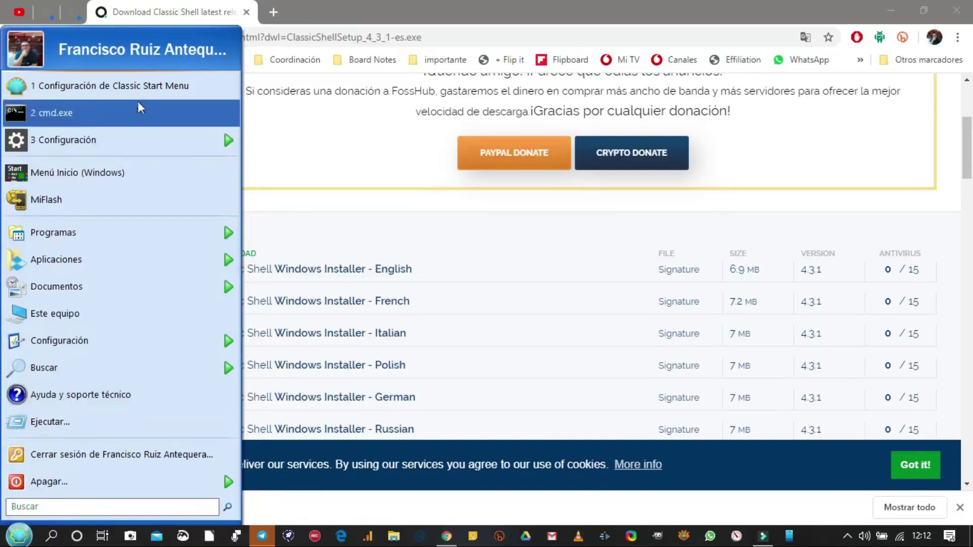
pyautogui.click(174, 482)
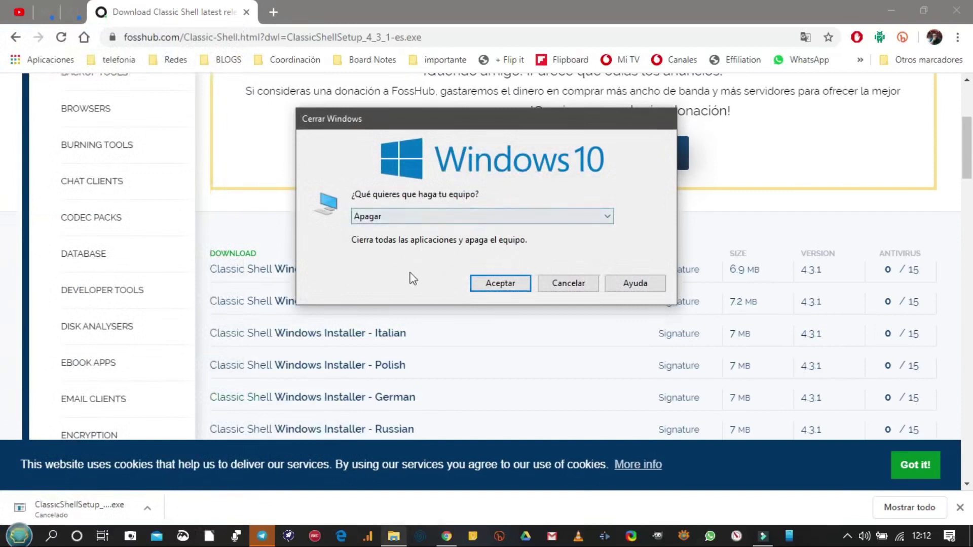
pyautogui.click(595, 223)
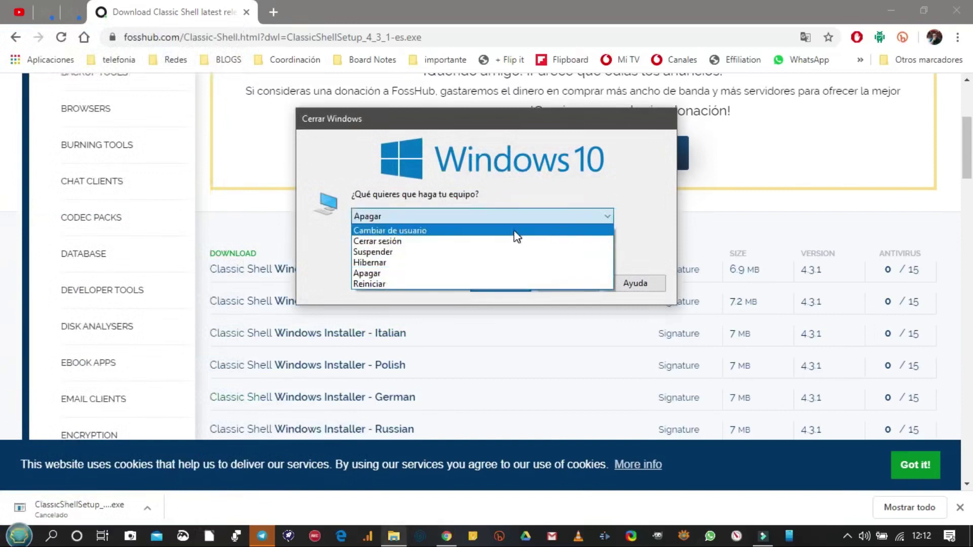
pyautogui.click(639, 180)
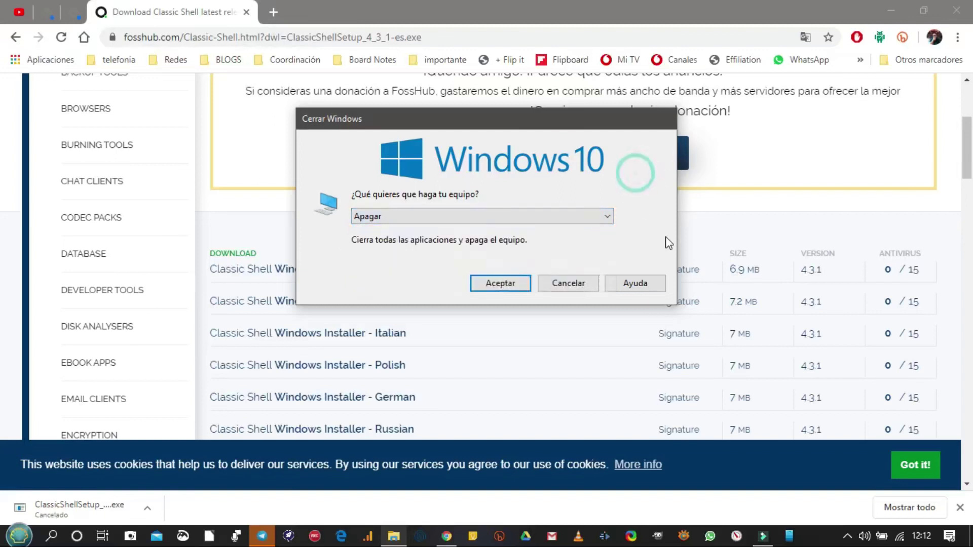
pyautogui.click(569, 288)
pyautogui.click(19, 535)
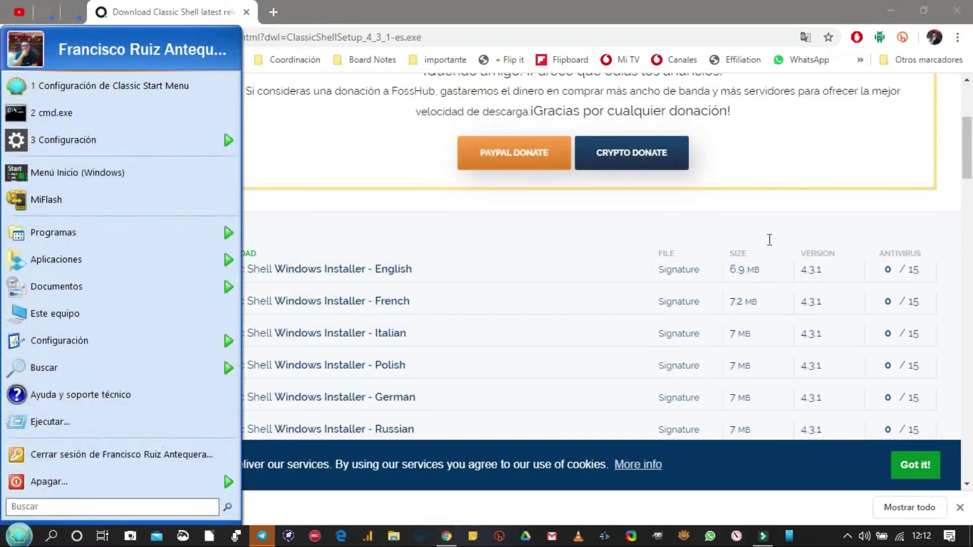
pyautogui.click(640, 217)
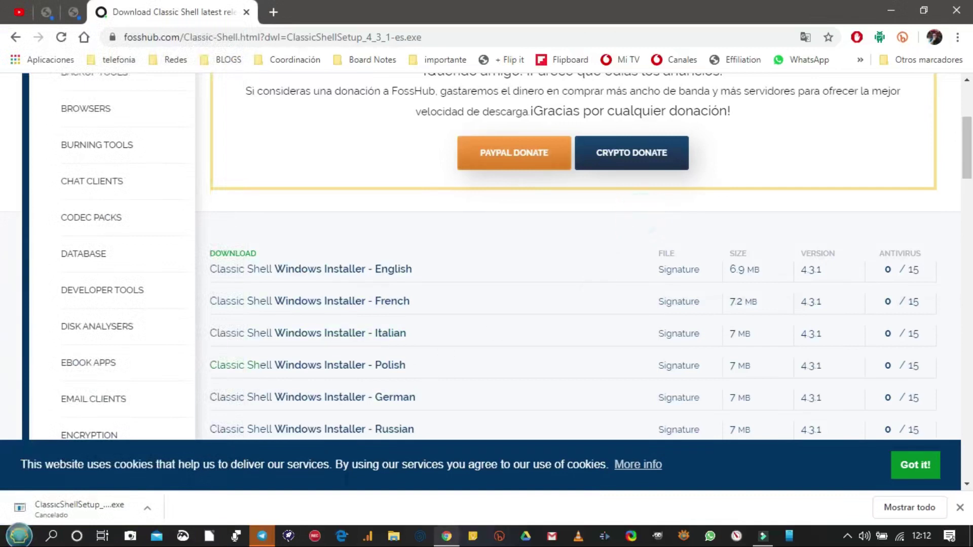
# - Look over the Classic Shell page on FossHub and go back to the classicshell.net home page
pyautogui.scroll(5, 443, 304)
pyautogui.scroll(-12, 444, 314)
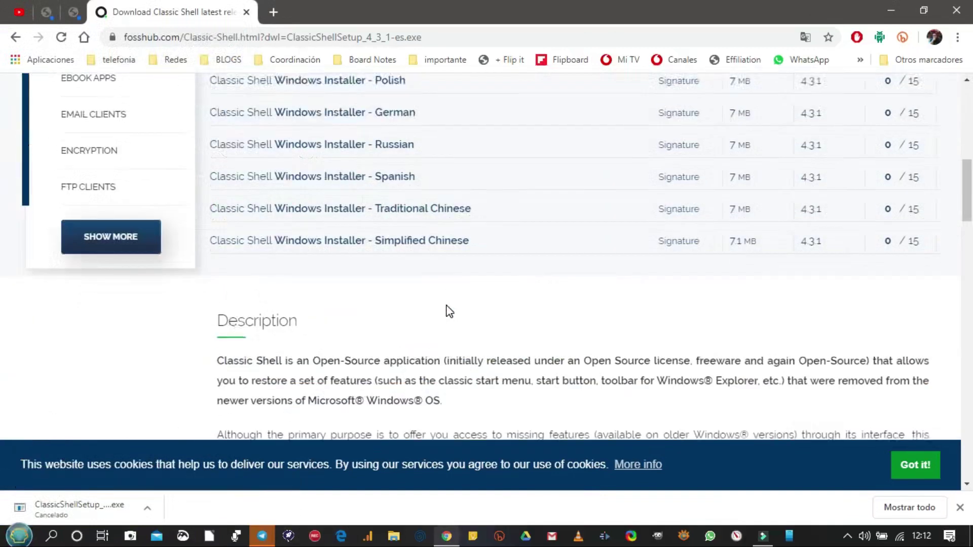
pyautogui.scroll(12, 446, 312)
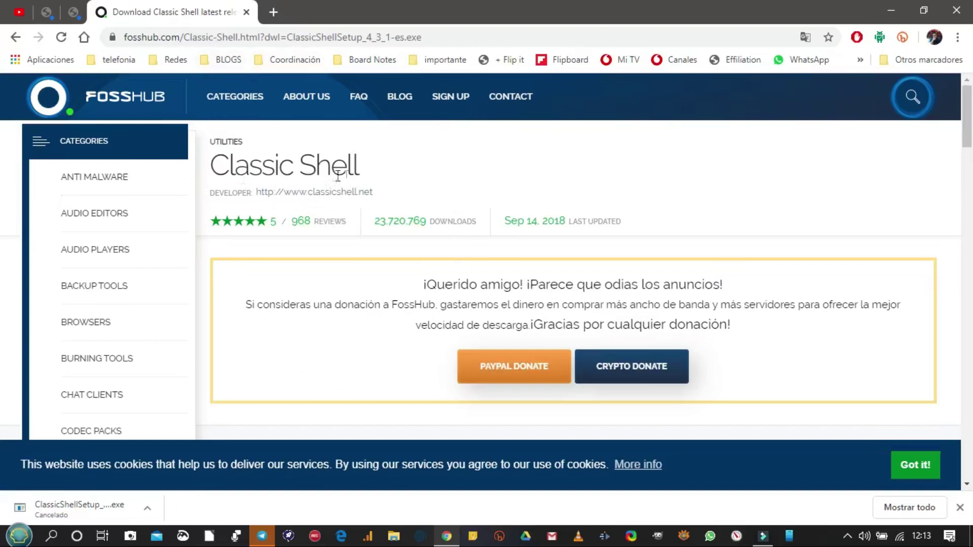
pyautogui.click(15, 38)
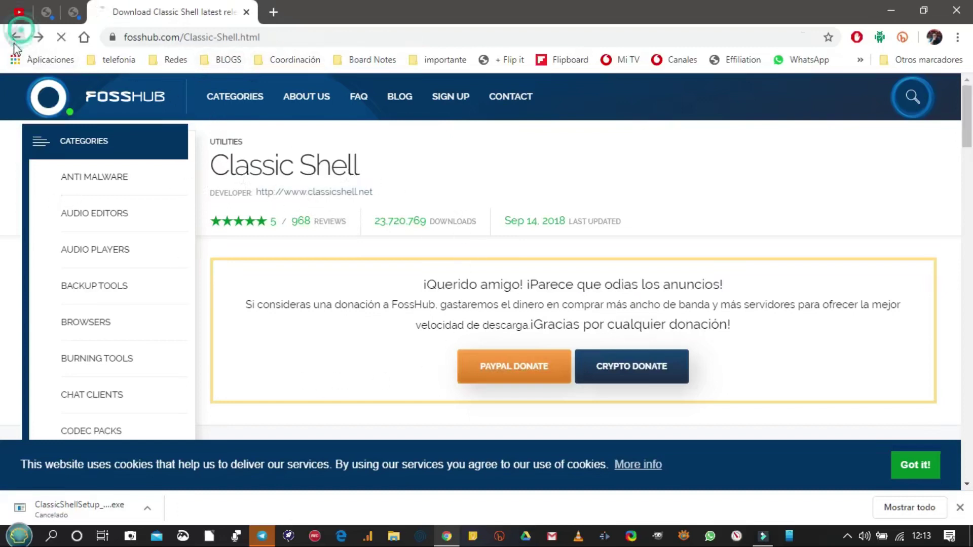
pyautogui.click(15, 39)
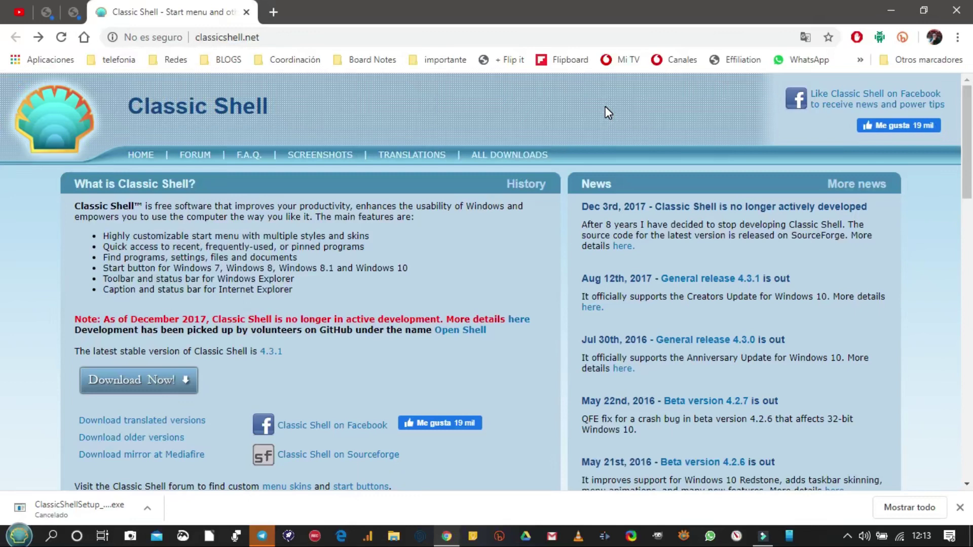
pyautogui.click(18, 536)
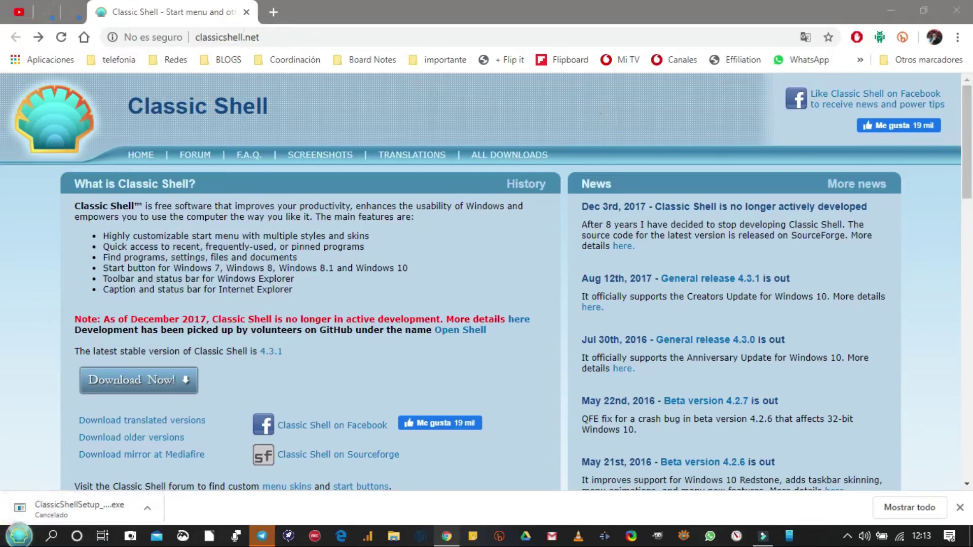